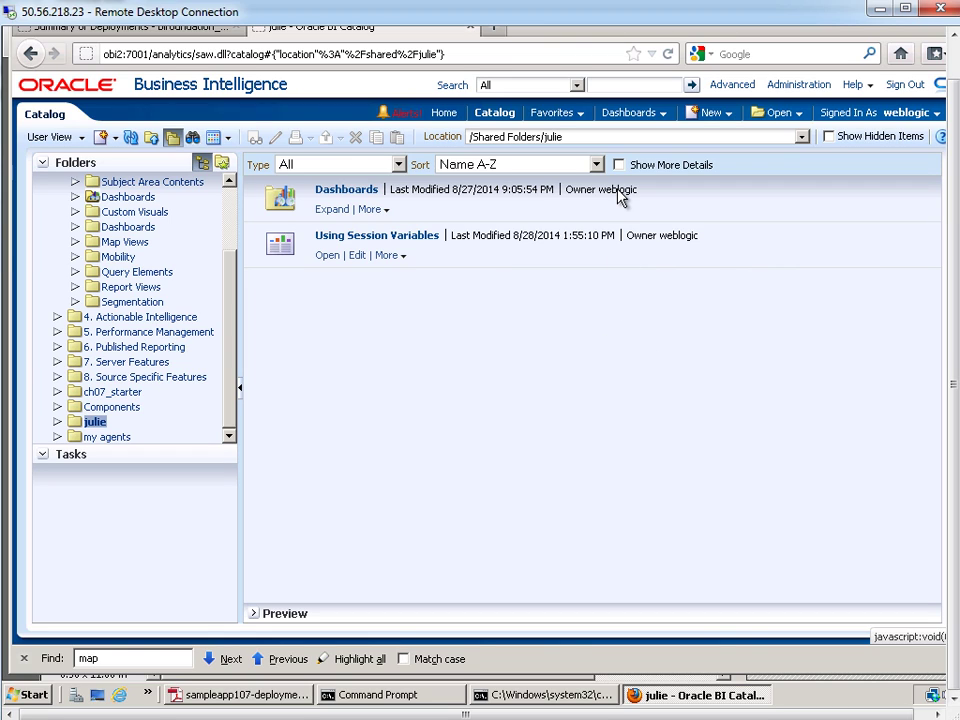
- Restrict the catalog search type to Analysis and search for 'write'
click(544, 89)
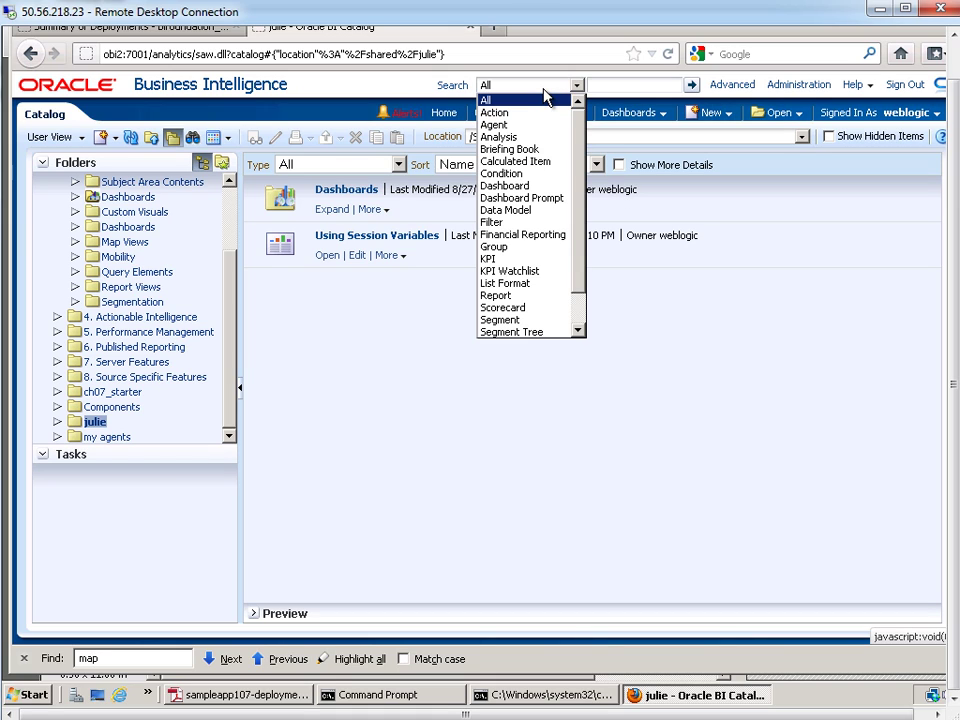
click(500, 137)
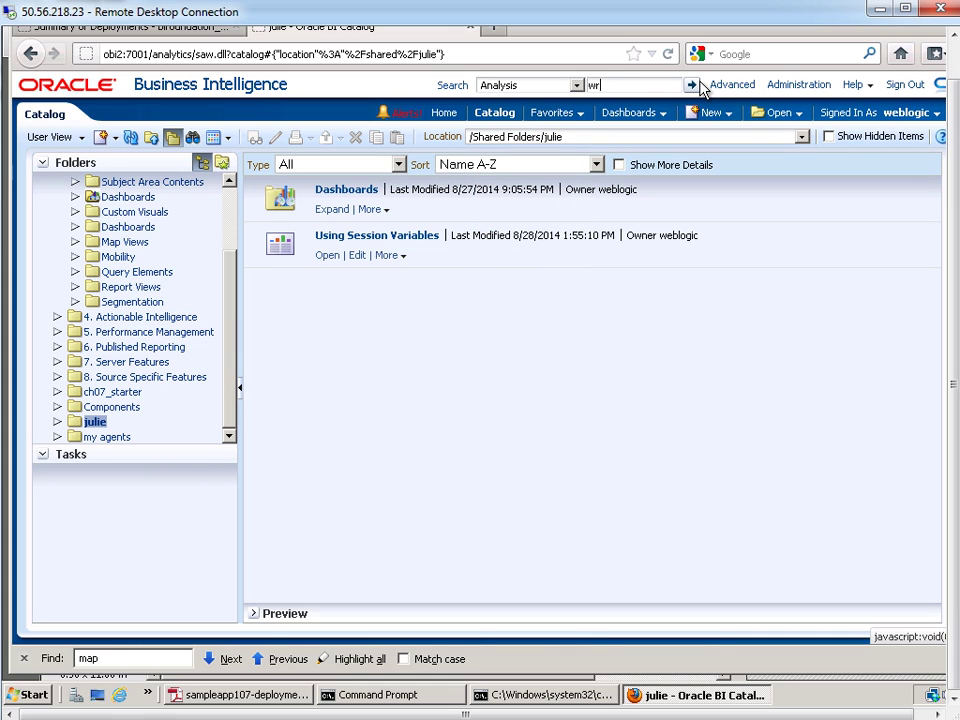
text(write)
key(Return)
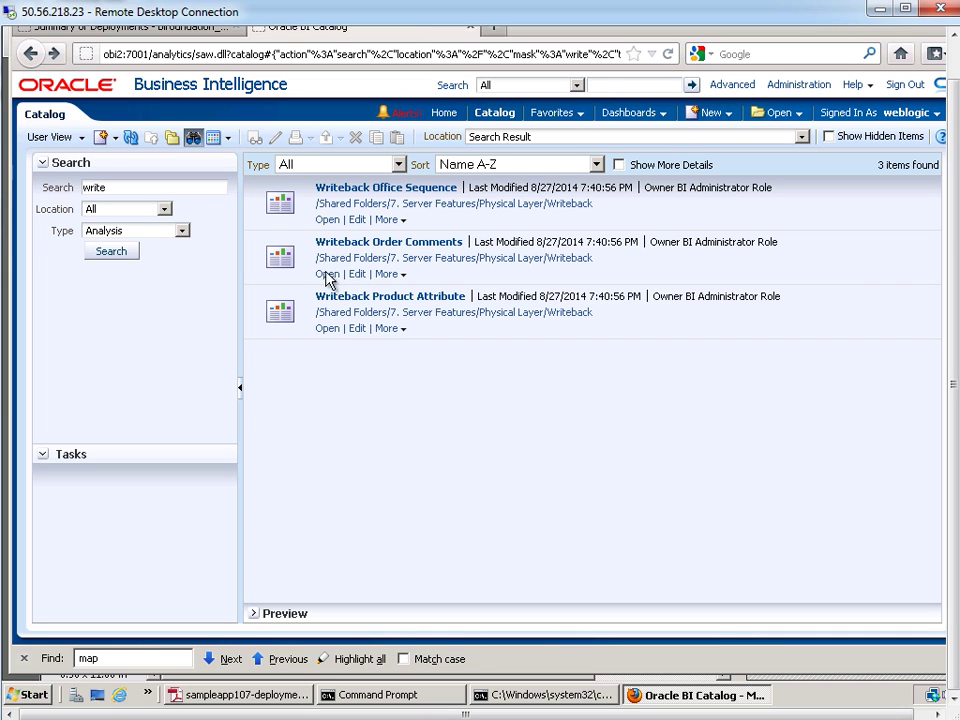
- Open Writeback Office Sequence and write back an edited Blue Bell Office sequence value
click(326, 220)
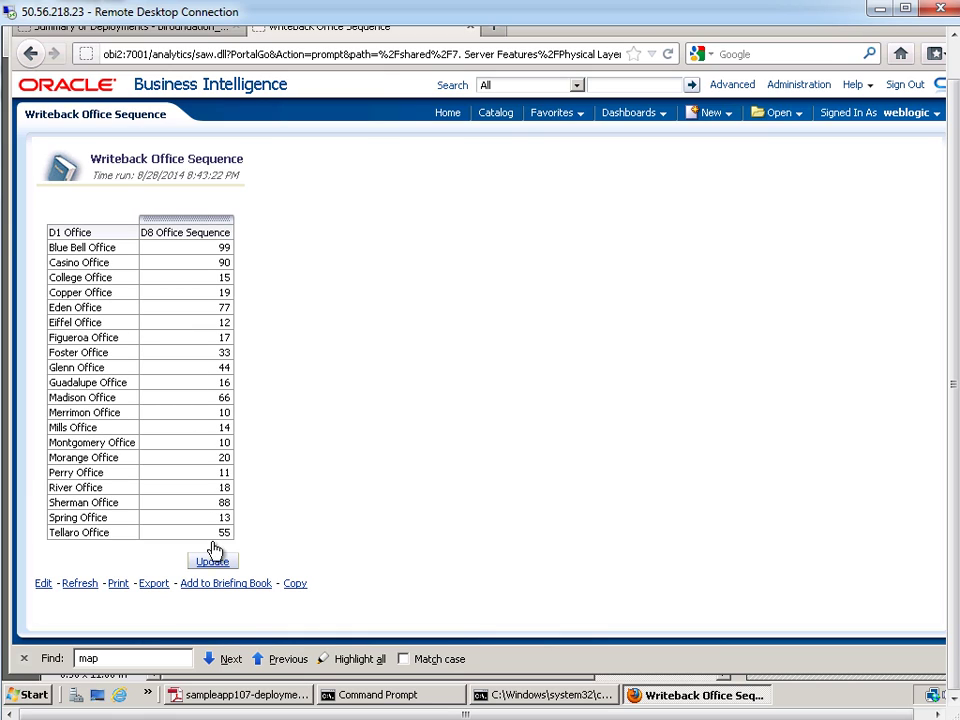
click(213, 564)
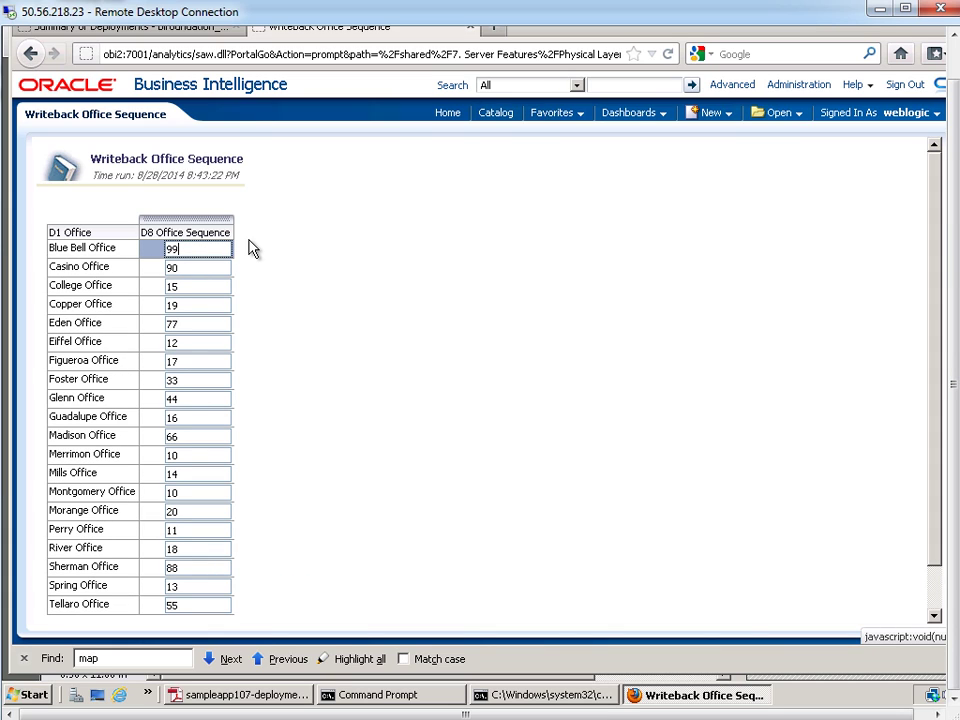
key(BackSpace)
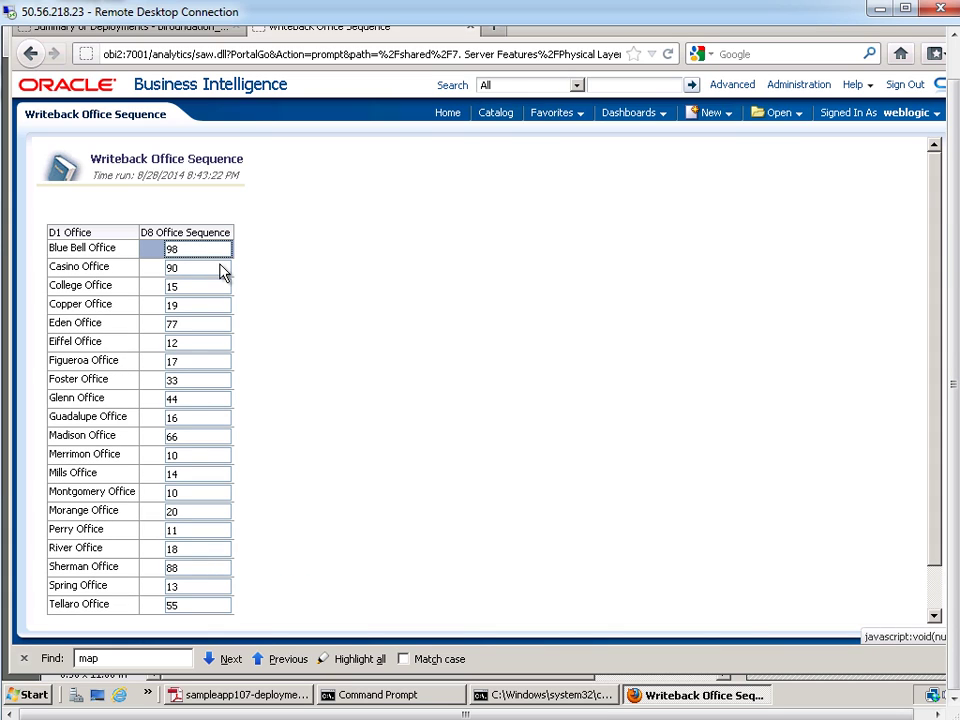
key(Tab)
scroll(280, 500, down, 1)
click(183, 590)
click(217, 590)
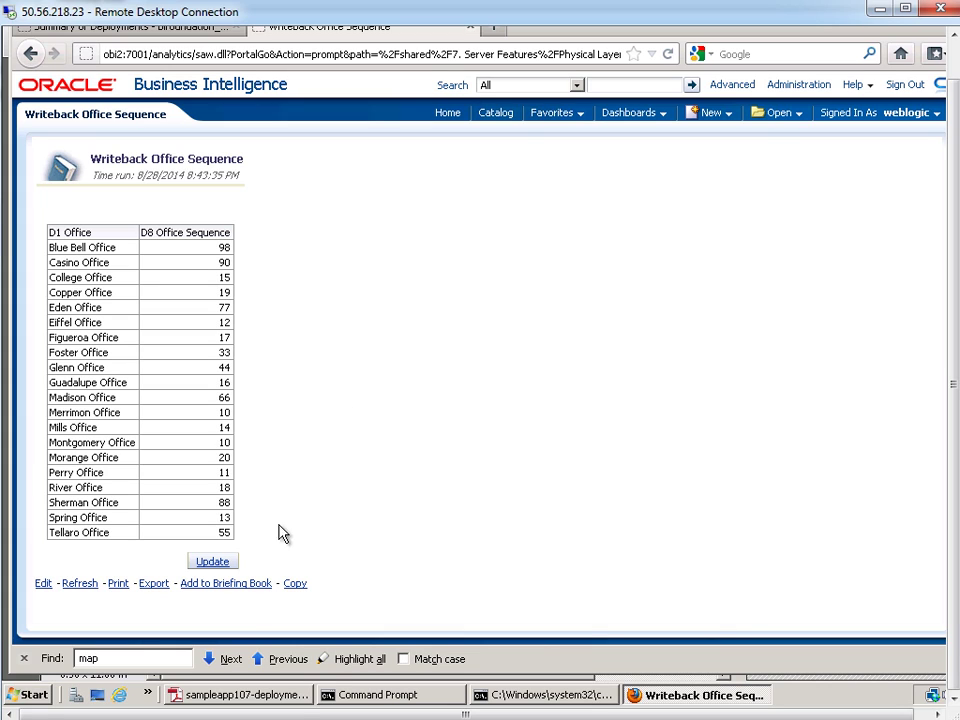
- Set Blue Bell Office's sequence back to 99 and write it back
click(230, 562)
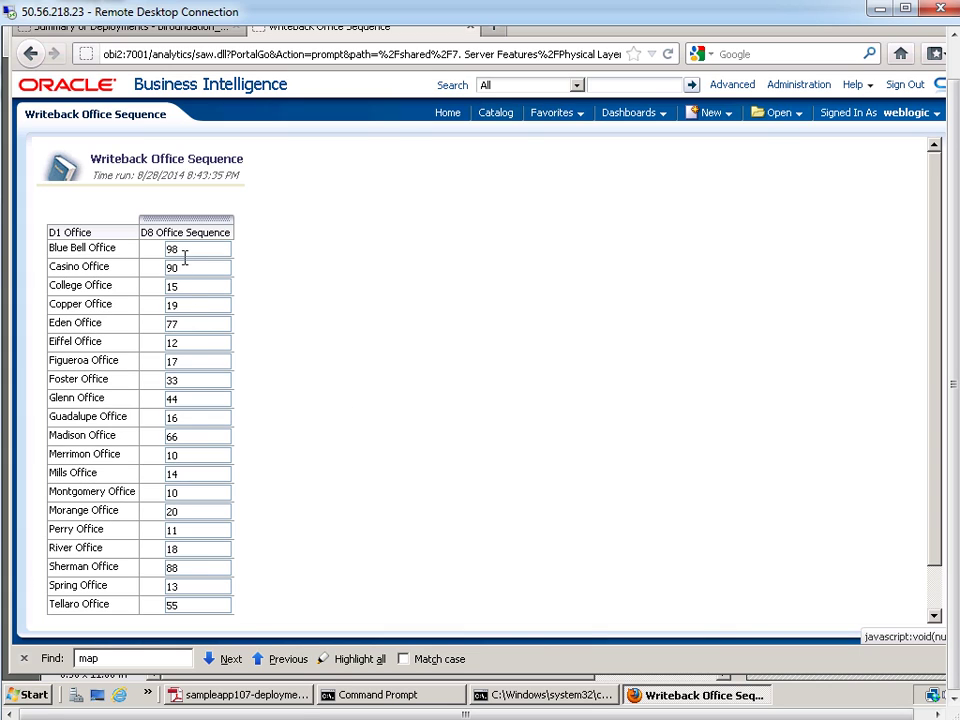
double_click(185, 250)
text(99)
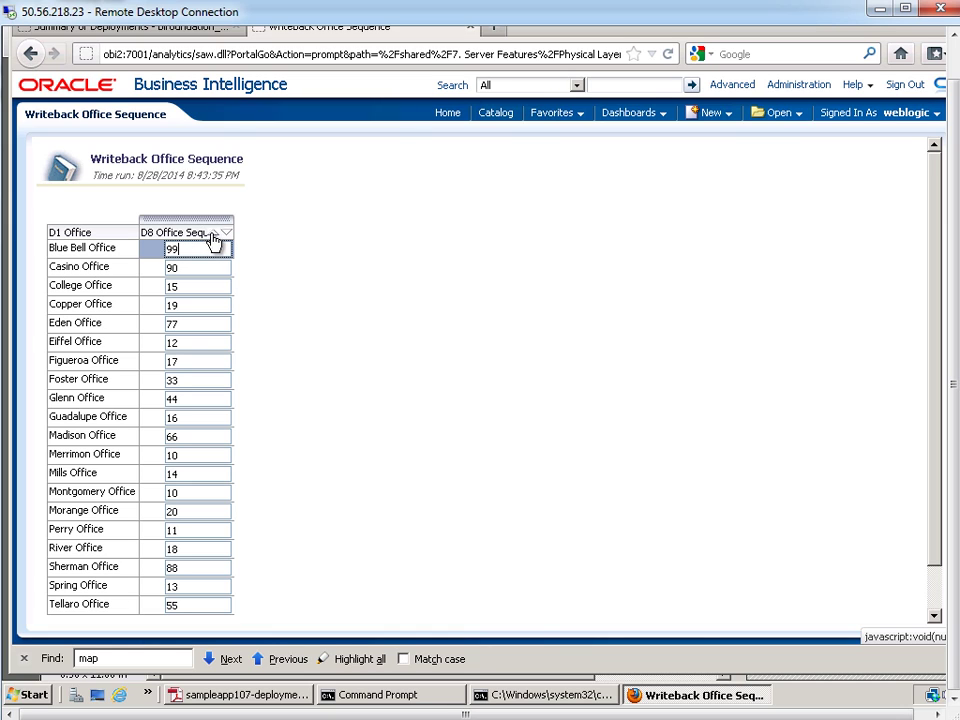
scroll(250, 590, down, 1)
click(172, 589)
click(218, 589)
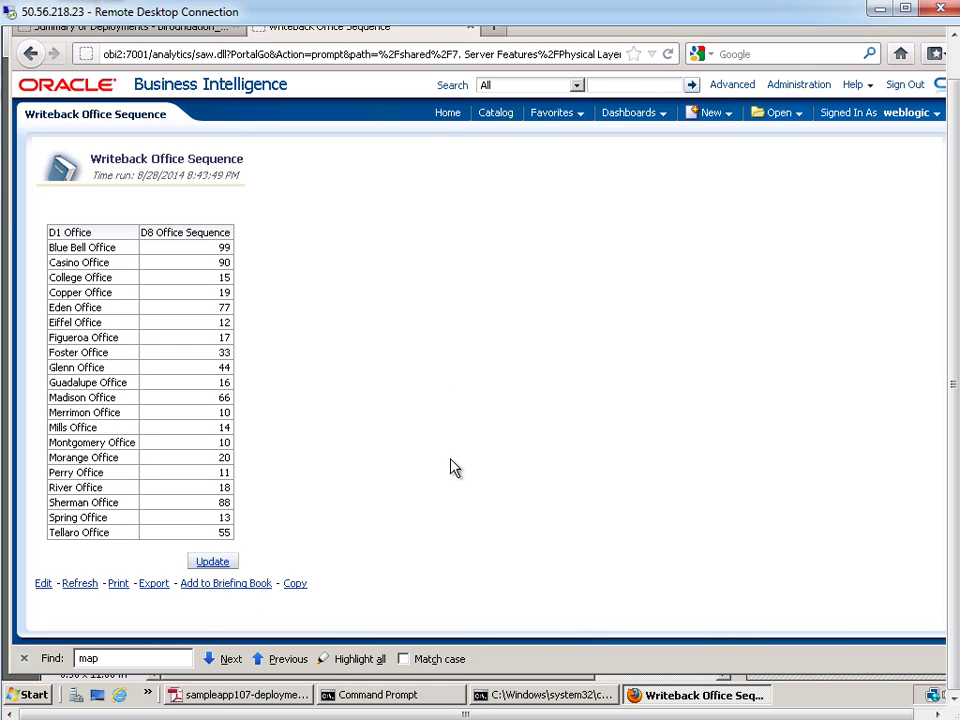
- Launch BI Administration from the Oracle Business Intelligence program group
click(28, 696)
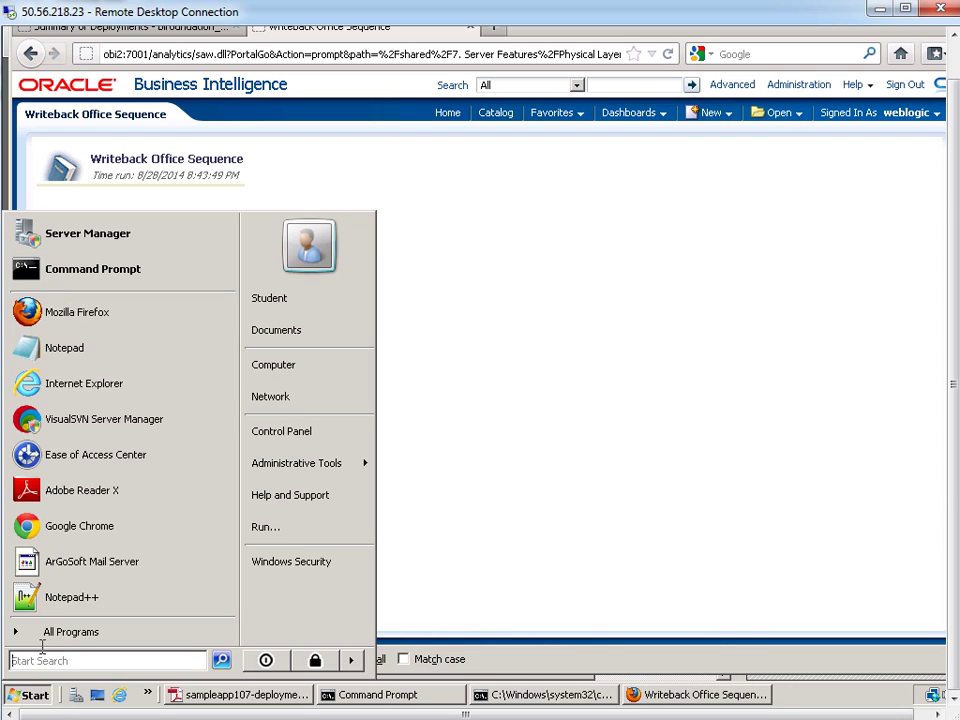
click(50, 628)
click(62, 508)
click(70, 508)
- Open the coreapplication repository online, entering the repository password and user credentials
click(80, 94)
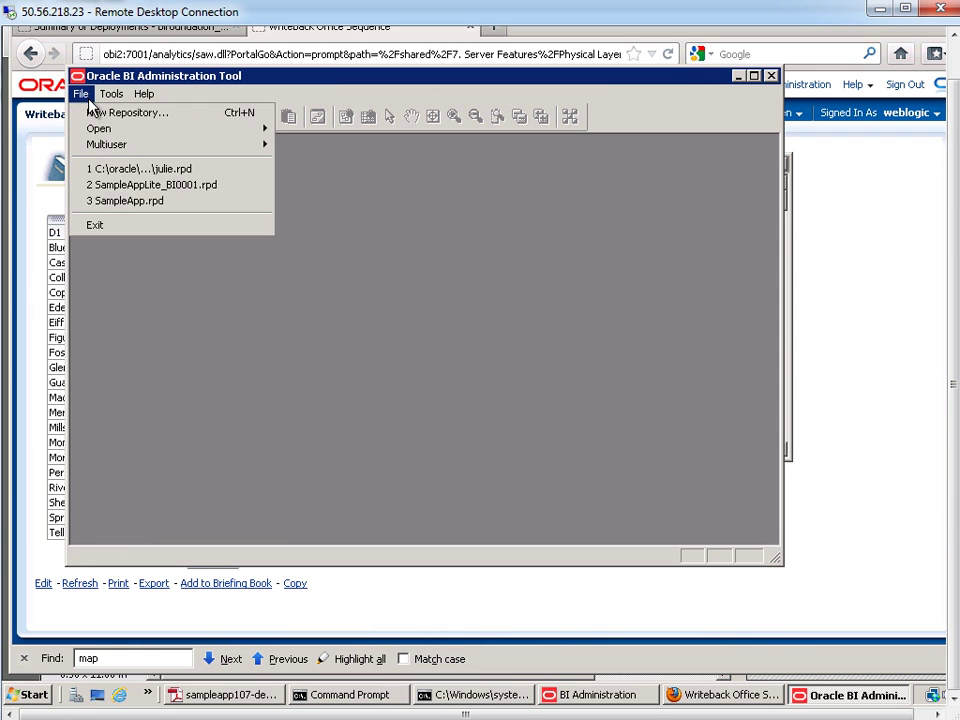
mouse_move(100, 128)
click(330, 161)
click(406, 251)
text(•••)
key(Tab)
key(Tab)
text(••)
key(Return)
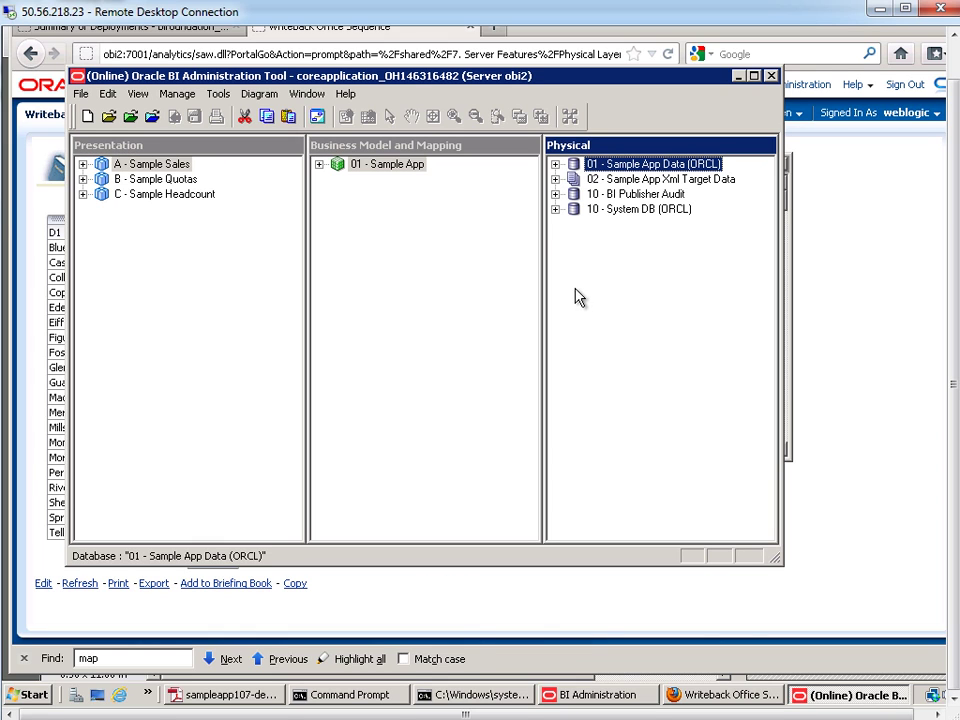
- Expand A - Sample Sales and its Customers table, then select the C9 Gender column
click(96, 165)
click(83, 164)
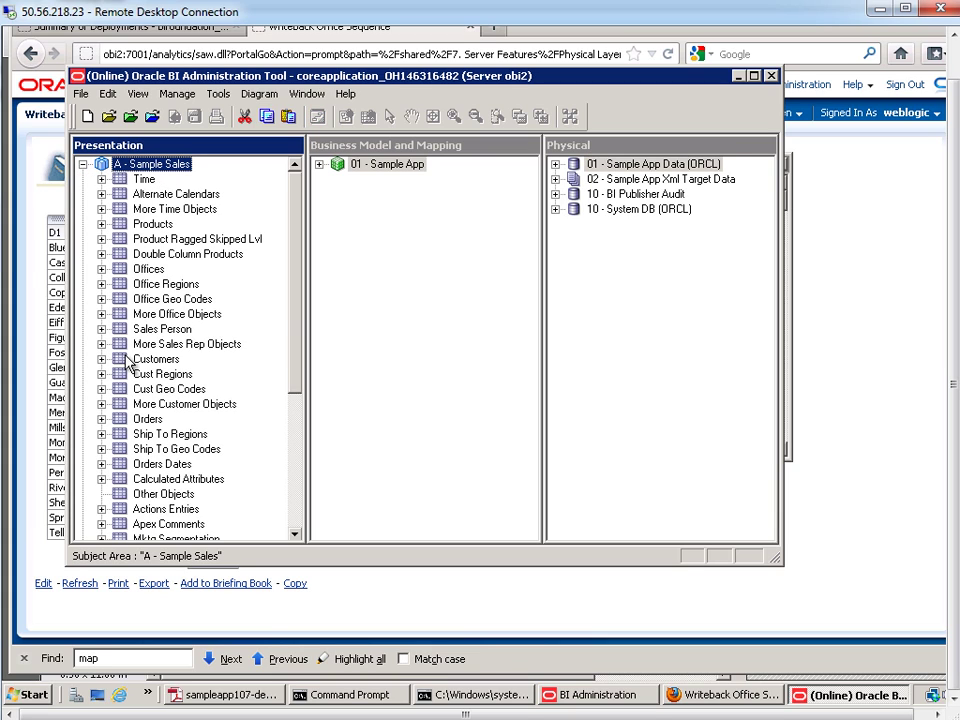
click(165, 361)
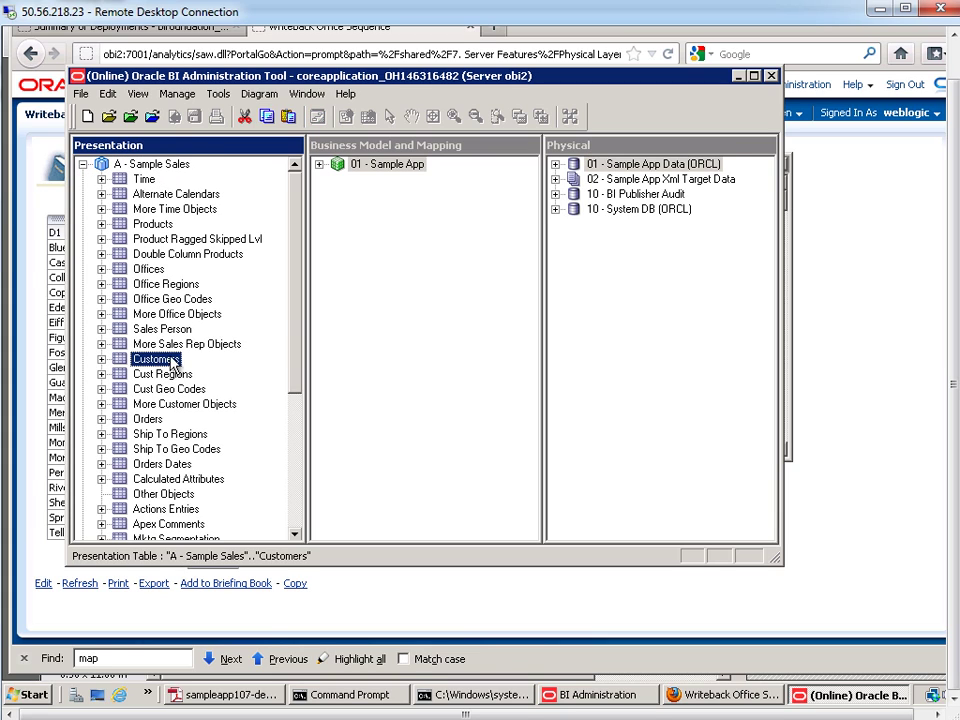
click(101, 360)
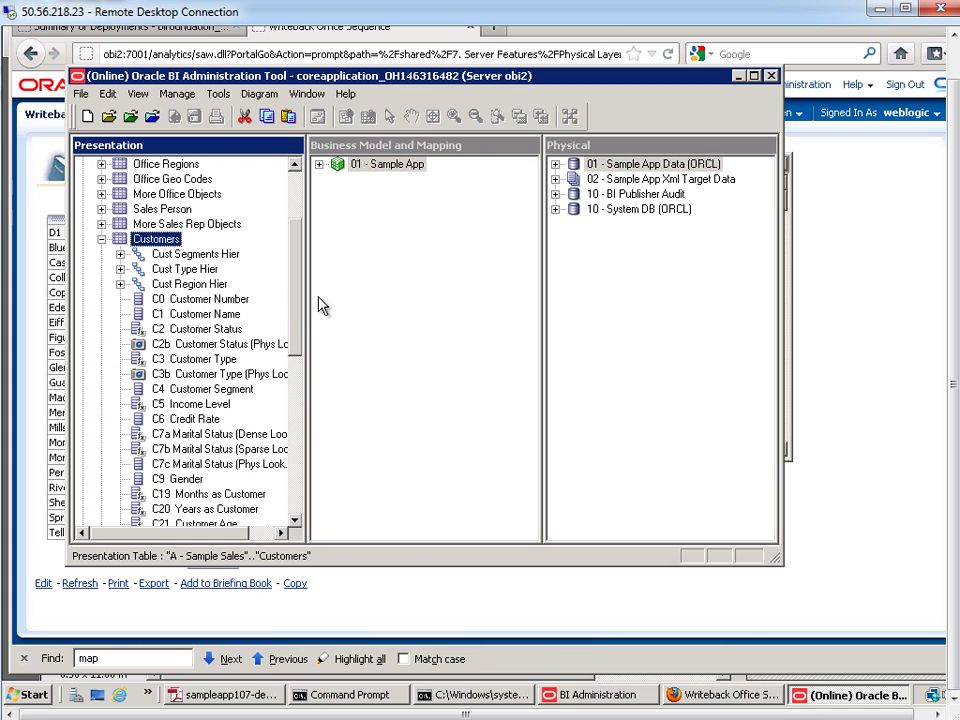
click(232, 315)
scroll(298, 345, down, 1)
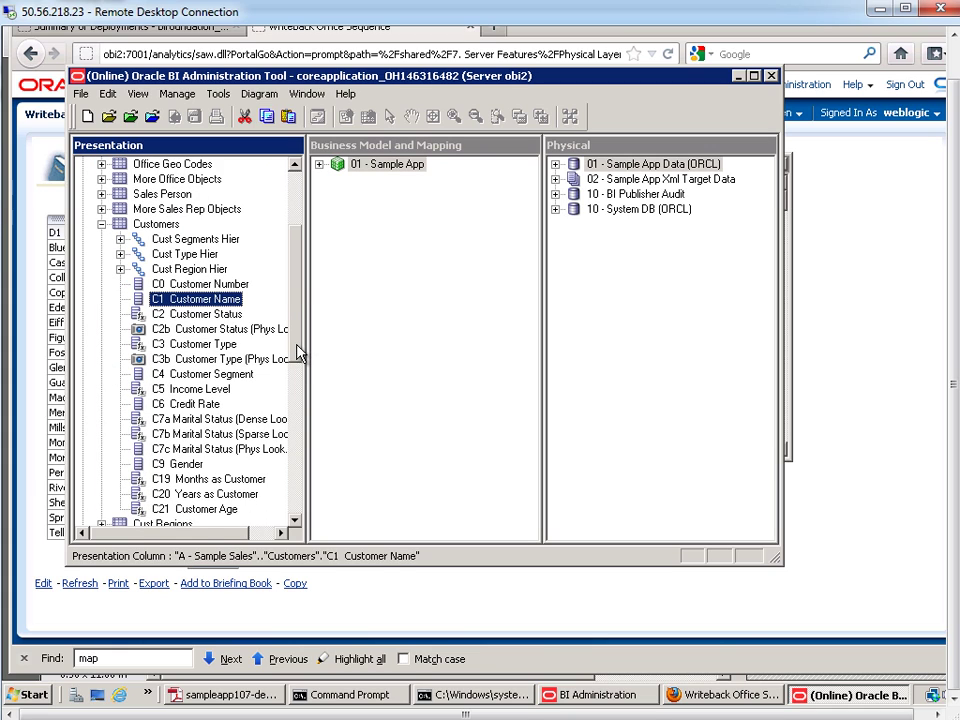
click(180, 436)
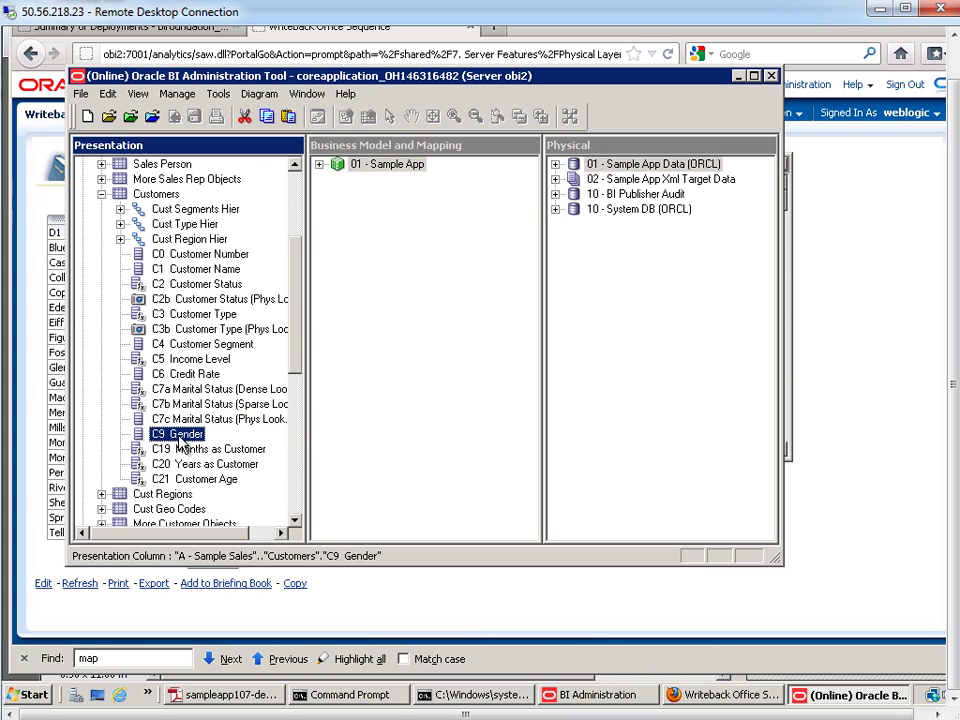
- List C9 Gender's related physical tables and try clearing Cacheable on SAMP_CUSTOMERS_D
right_click(181, 441)
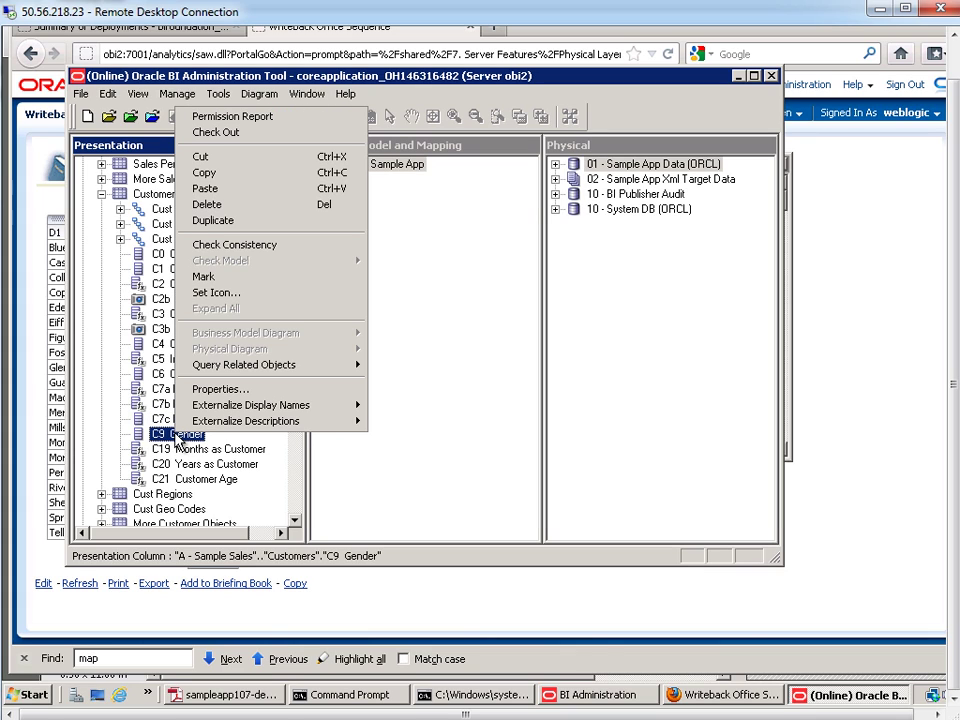
mouse_move(287, 373)
click(413, 397)
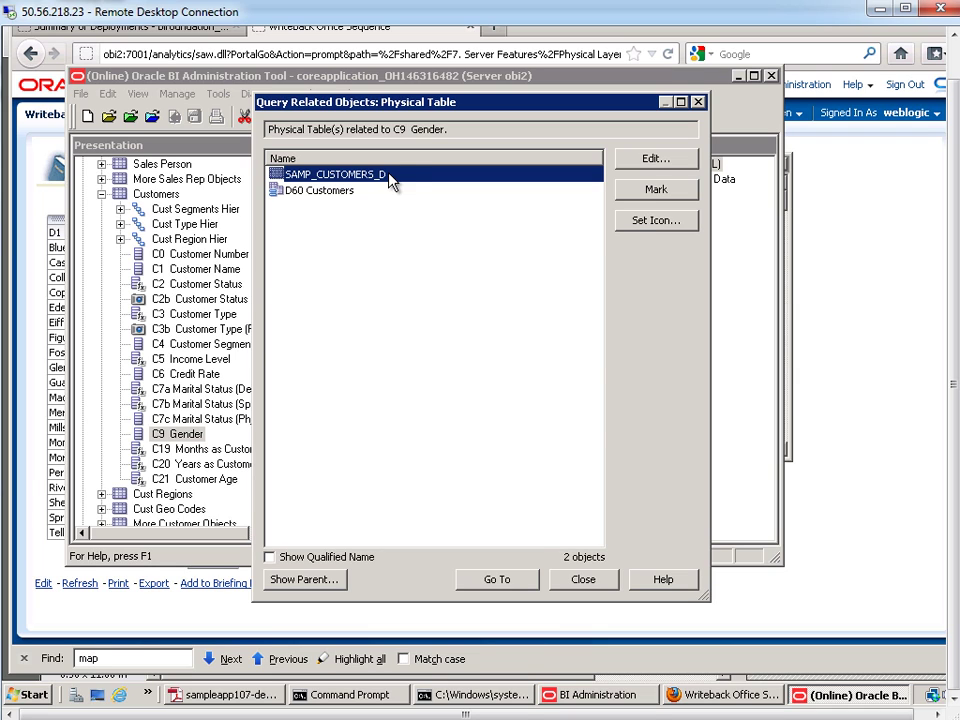
double_click(392, 178)
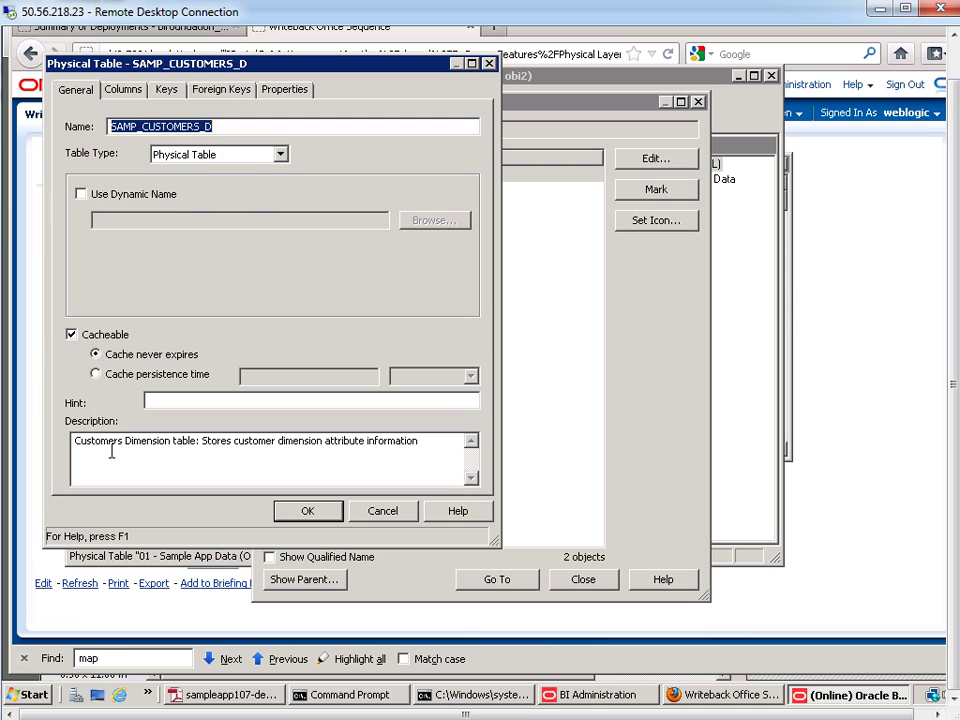
click(71, 335)
click(72, 336)
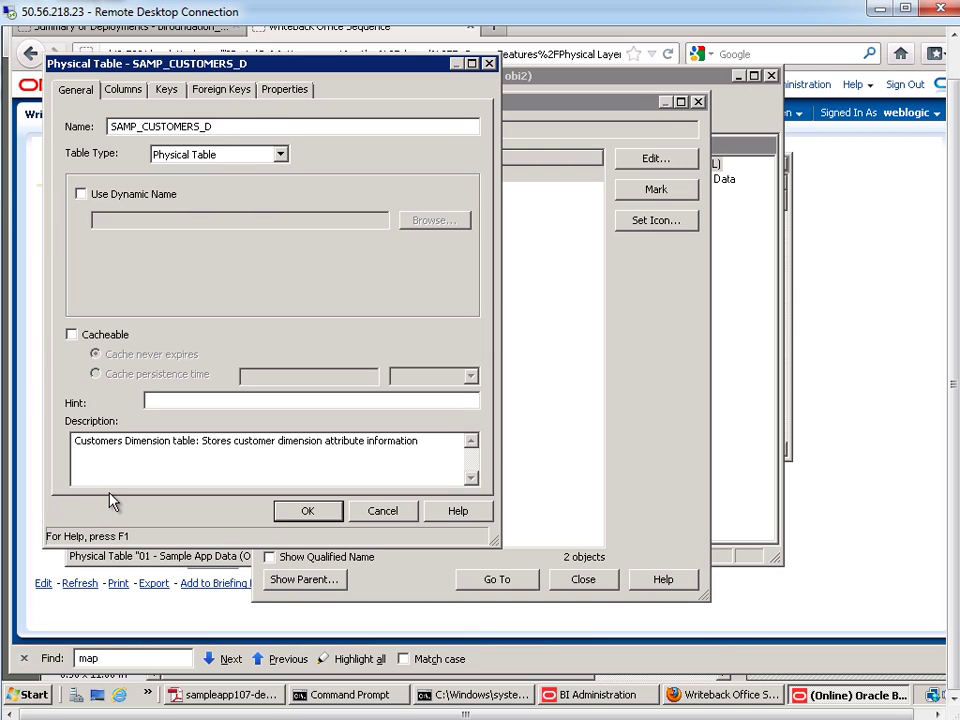
click(309, 514)
click(386, 511)
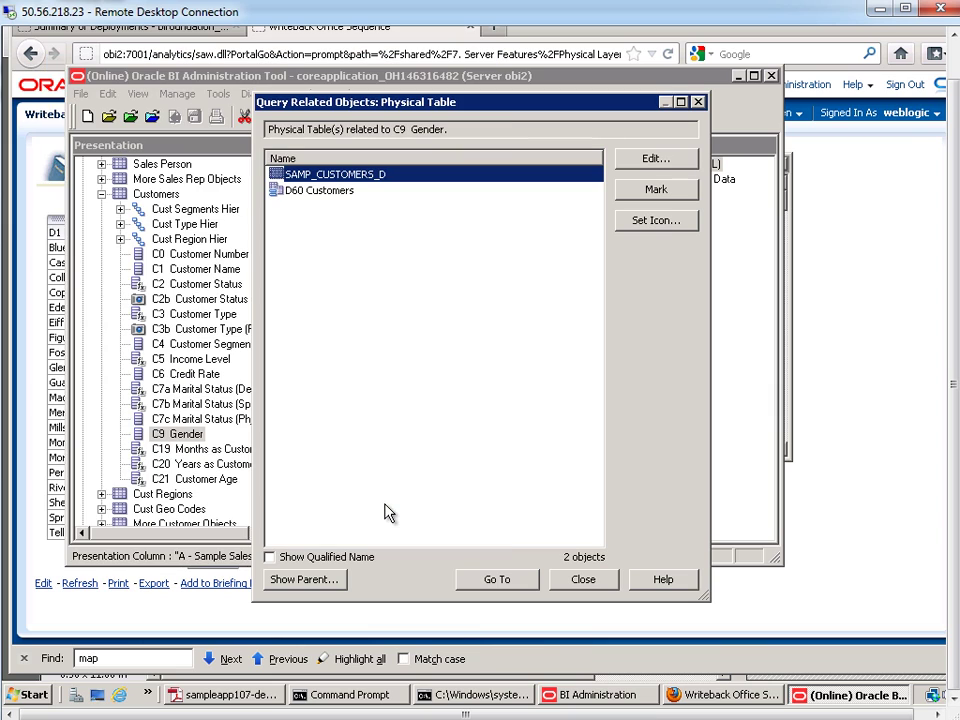
- Untick Cacheable on SAMP_CUSTOMERS_D again, save it, and close the related tables list
double_click(297, 176)
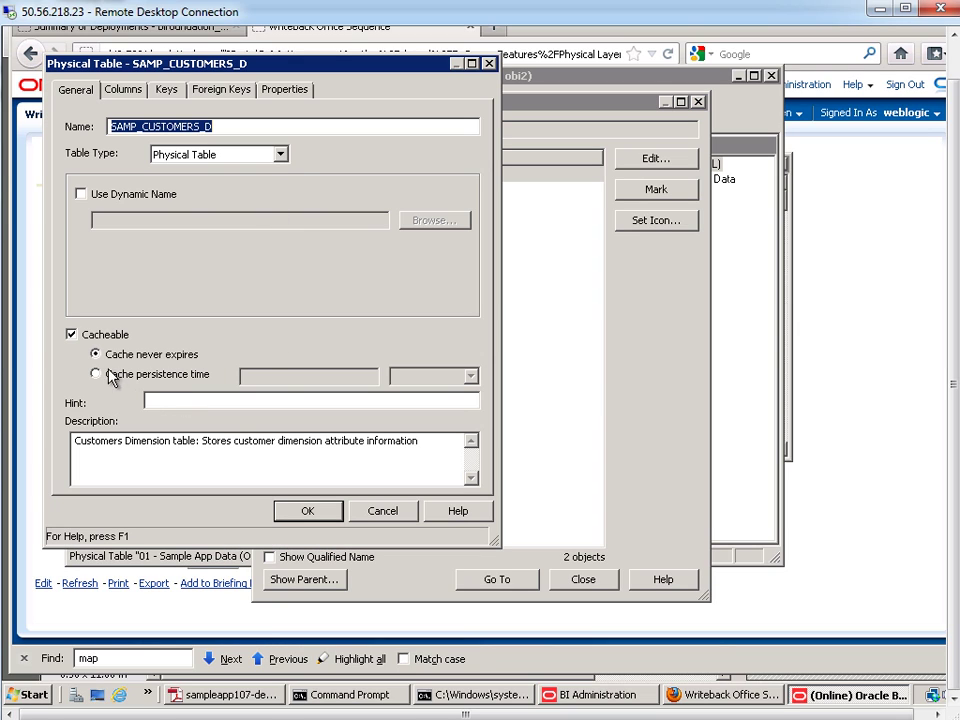
click(71, 334)
click(308, 512)
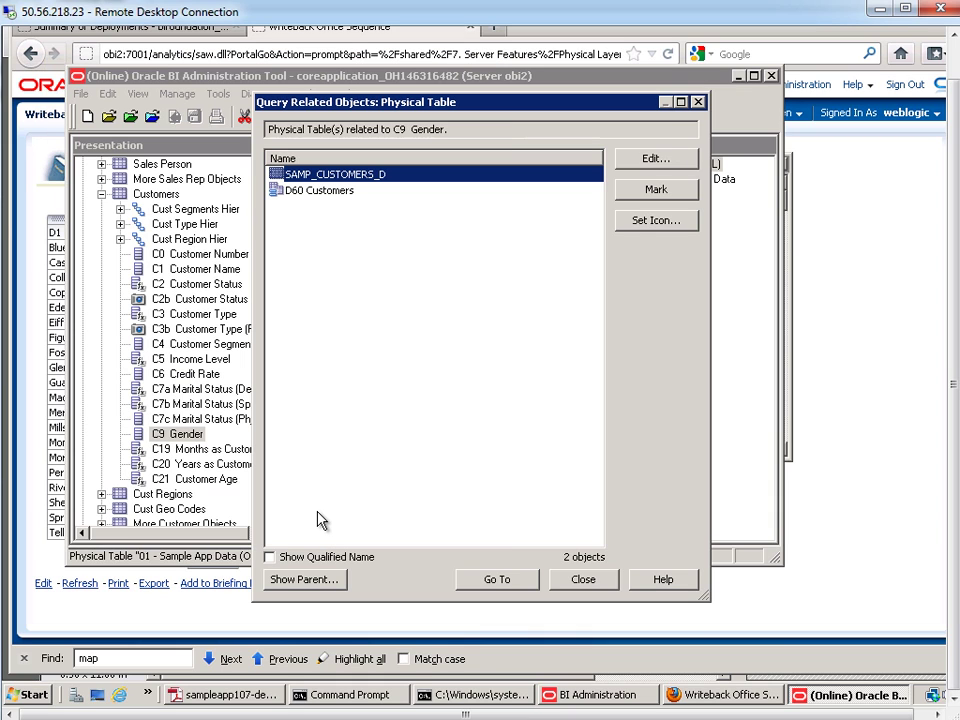
click(583, 580)
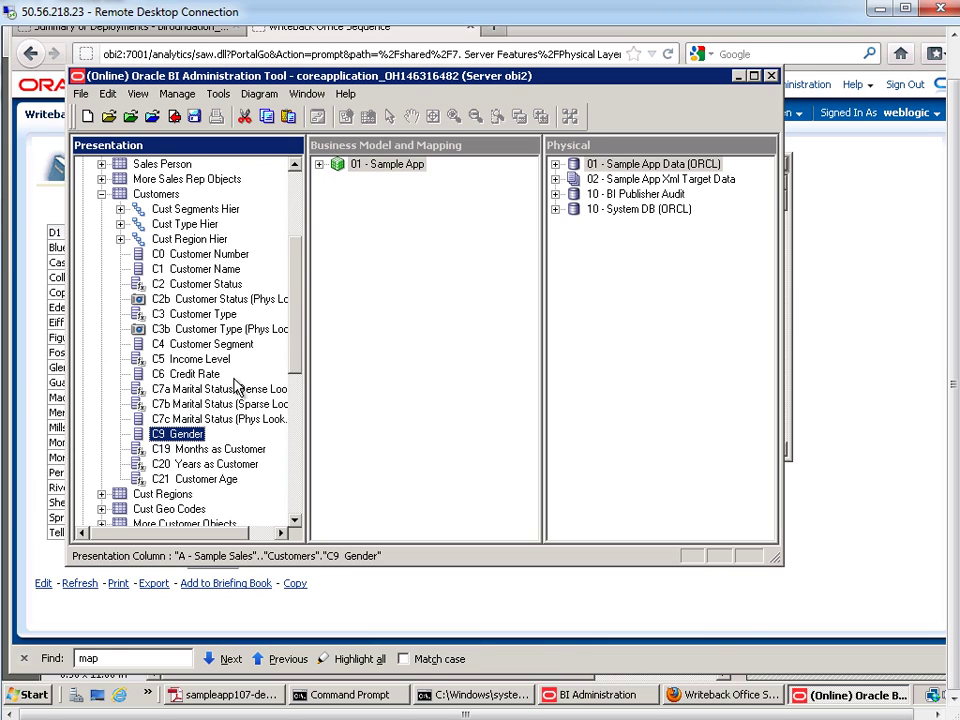
- Check out the related C9 Gender logical column and tick Writeable
right_click(171, 438)
mouse_move(252, 365)
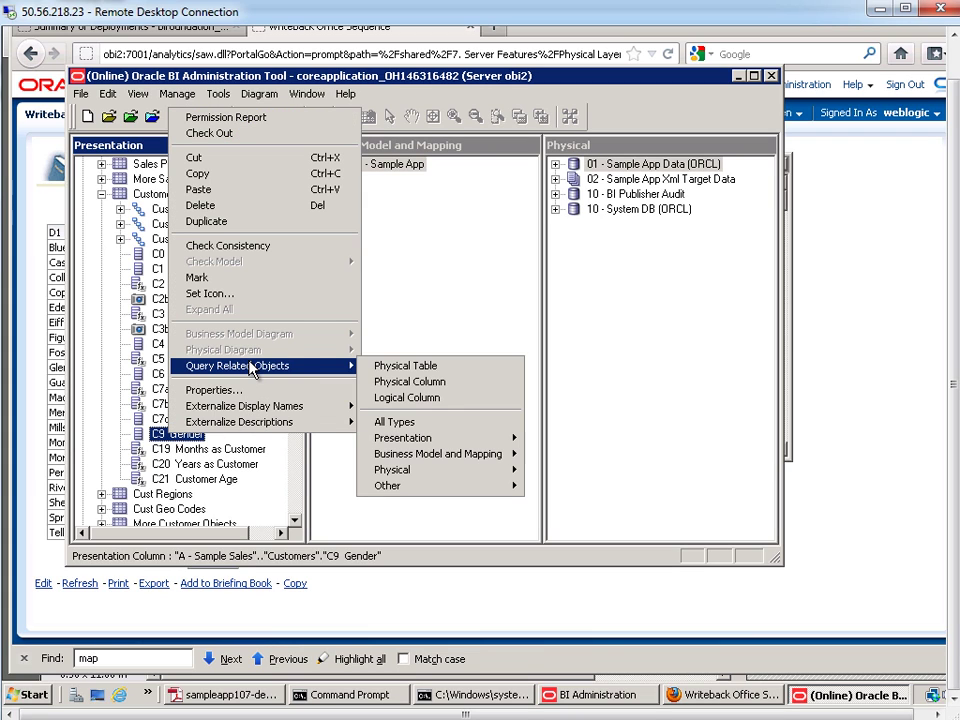
mouse_move(430, 454)
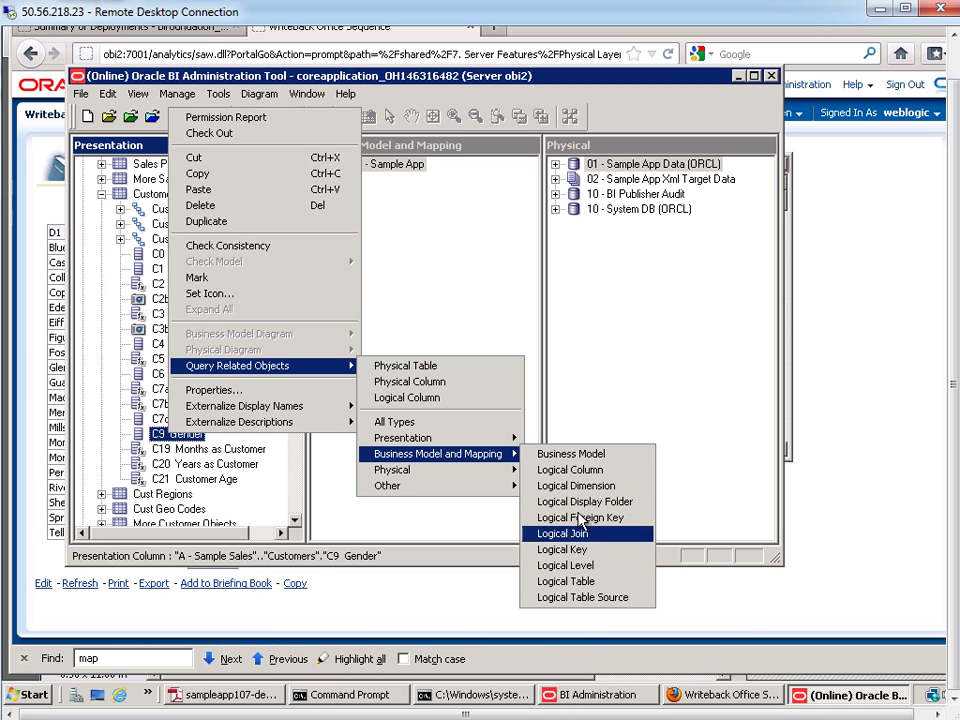
click(575, 470)
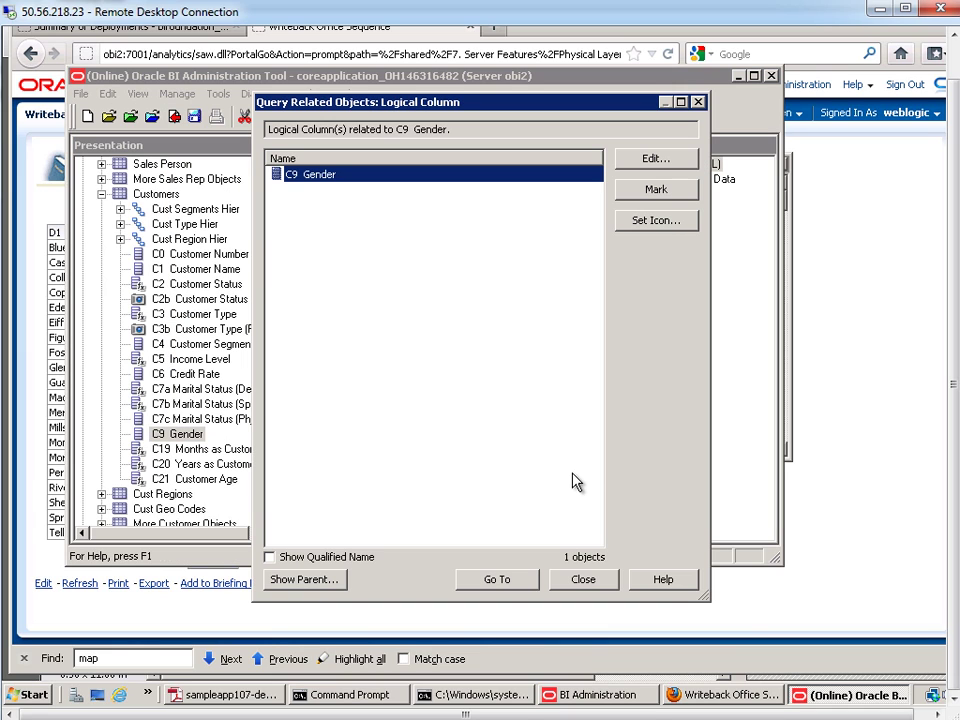
double_click(354, 176)
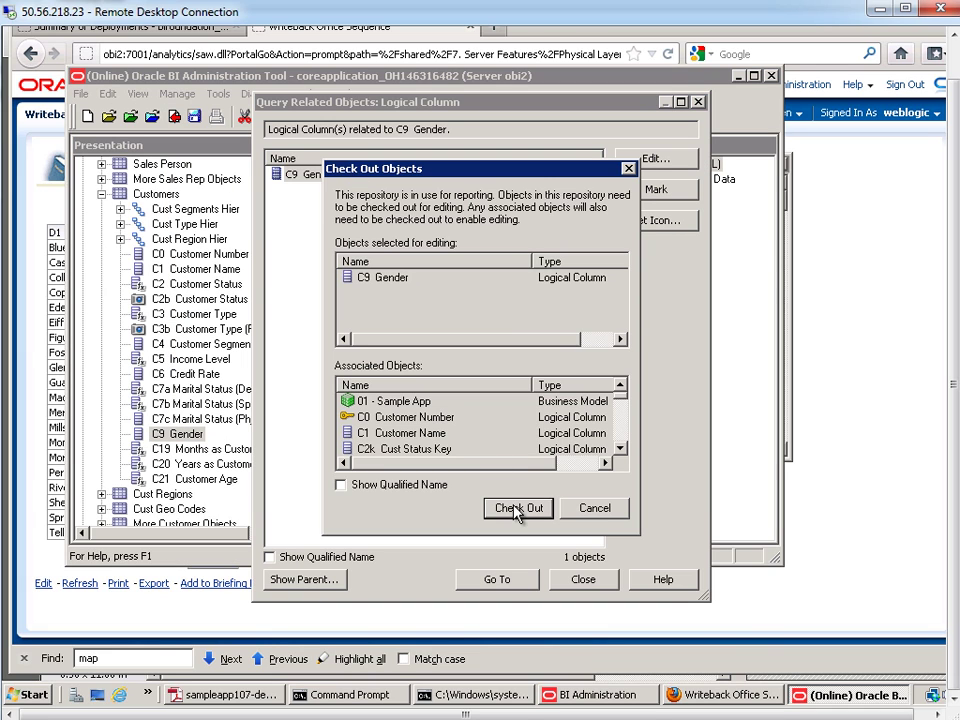
click(516, 507)
click(589, 202)
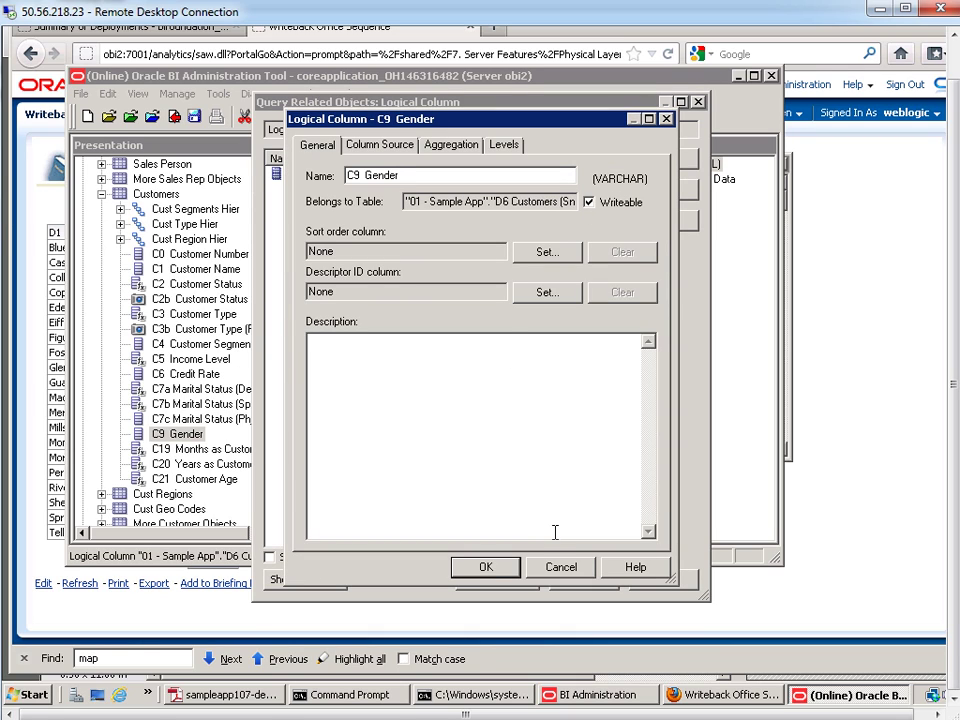
click(496, 567)
click(575, 578)
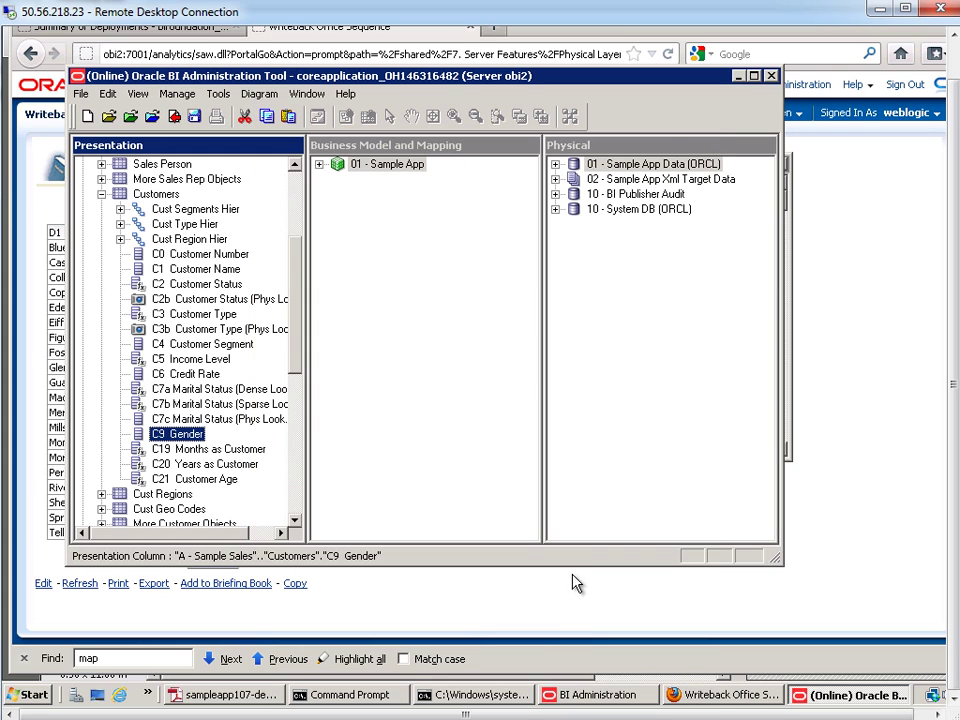
- Grant Authenticated User Read/Write permission on the C9 Gender presentation column
double_click(187, 436)
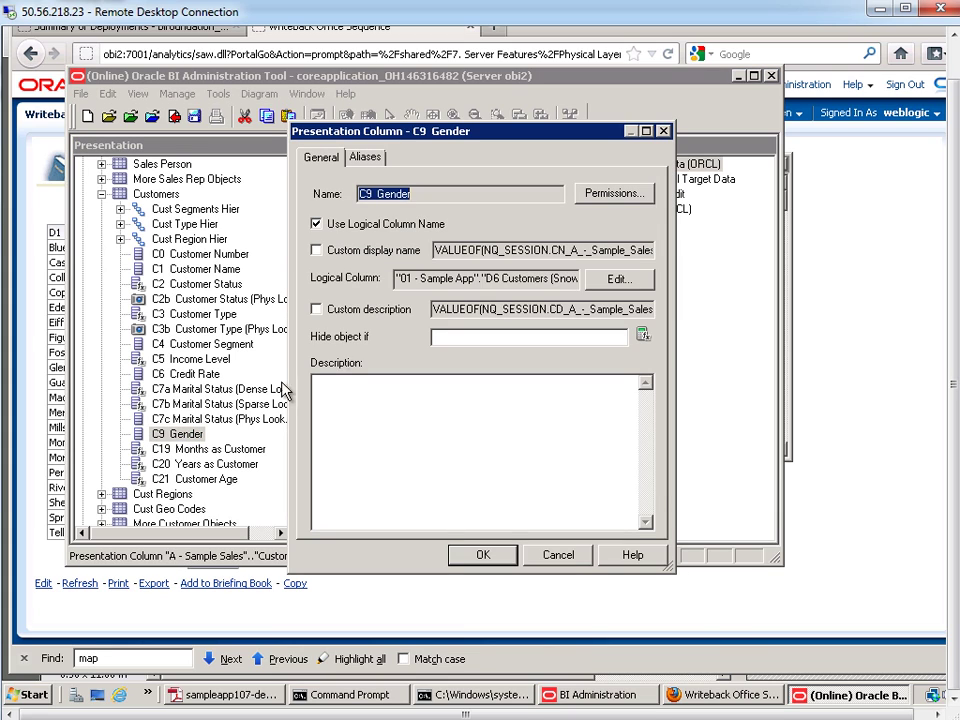
click(620, 195)
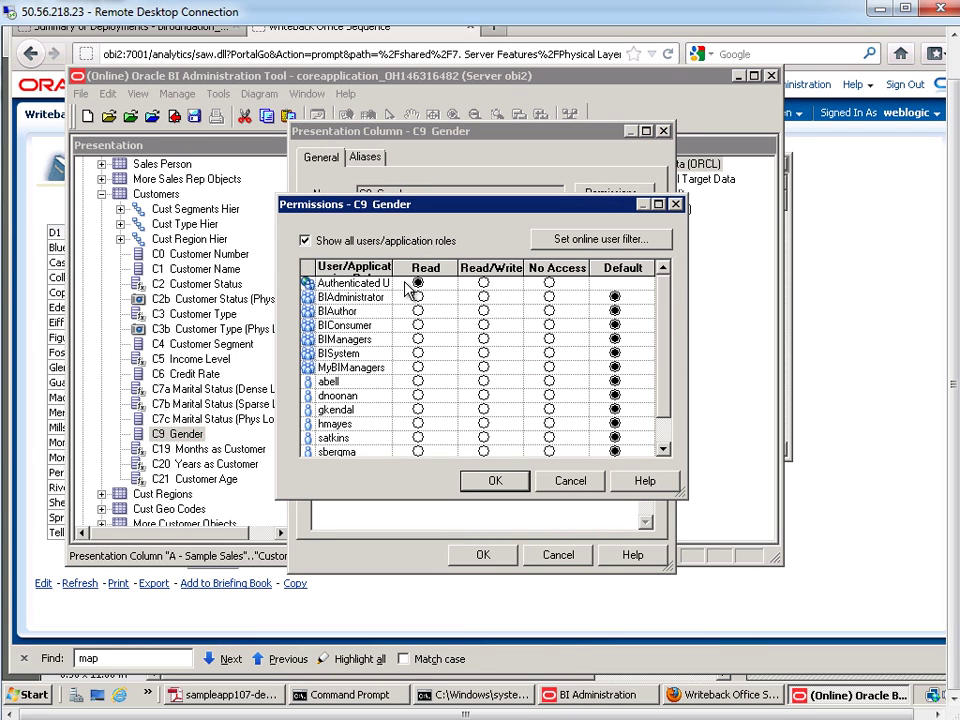
click(483, 284)
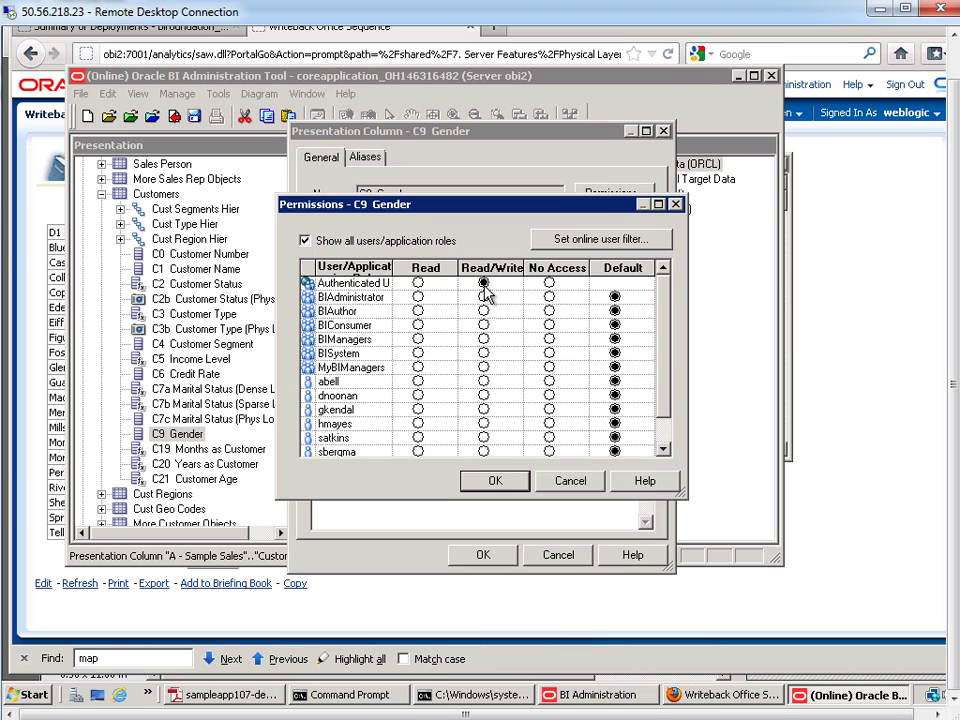
click(495, 481)
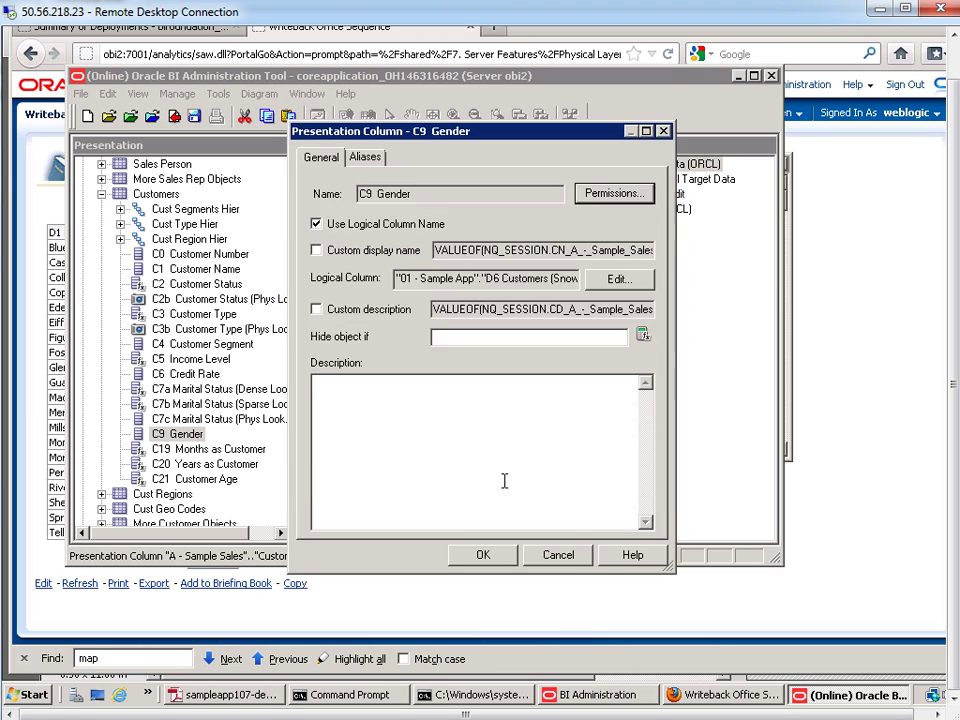
click(488, 557)
- Save the repository, check in the changes and answer the consistency check prompt
click(88, 96)
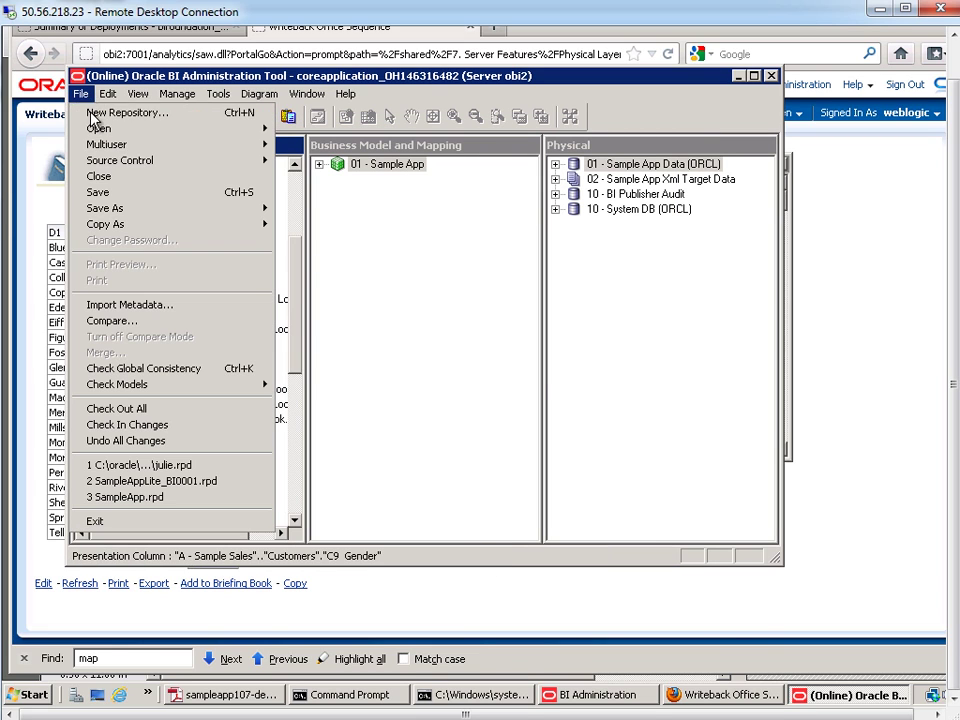
click(100, 192)
click(462, 362)
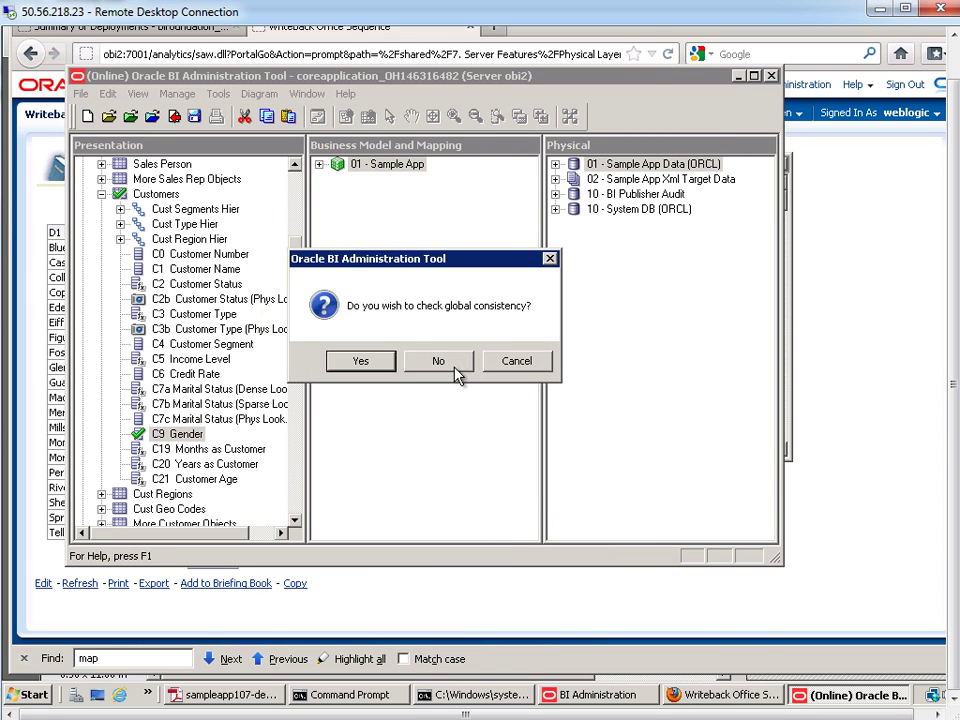
click(358, 360)
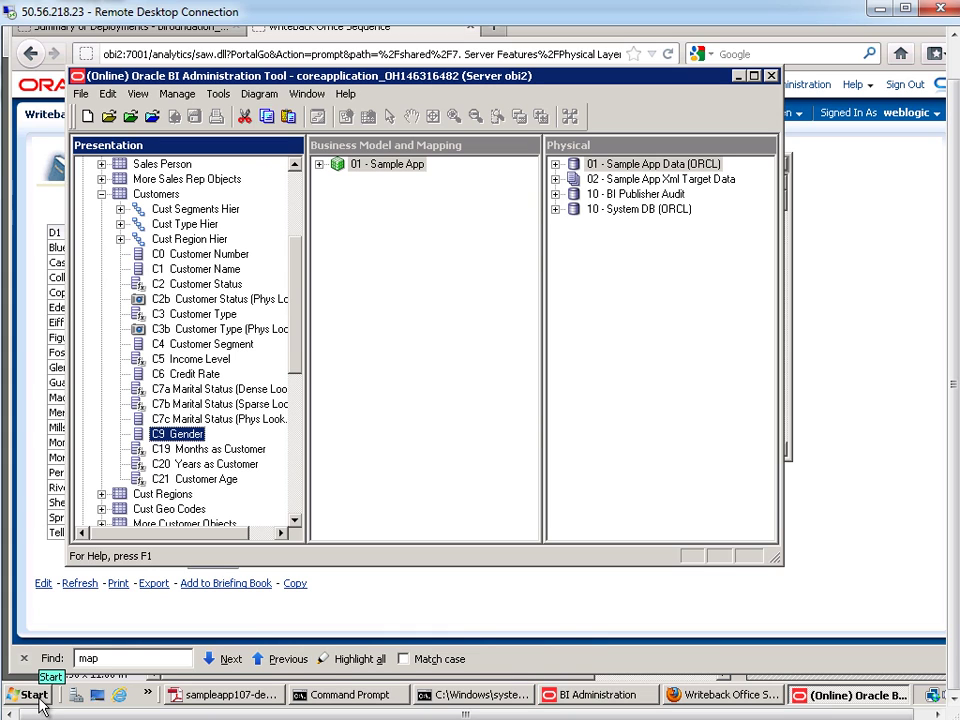
- Browse to C:\oracle\middleware\instances\instance2\config\OracleBIPresentationServicesComponent\coreapplication_obips1 and right-click instanceconfig
click(40, 705)
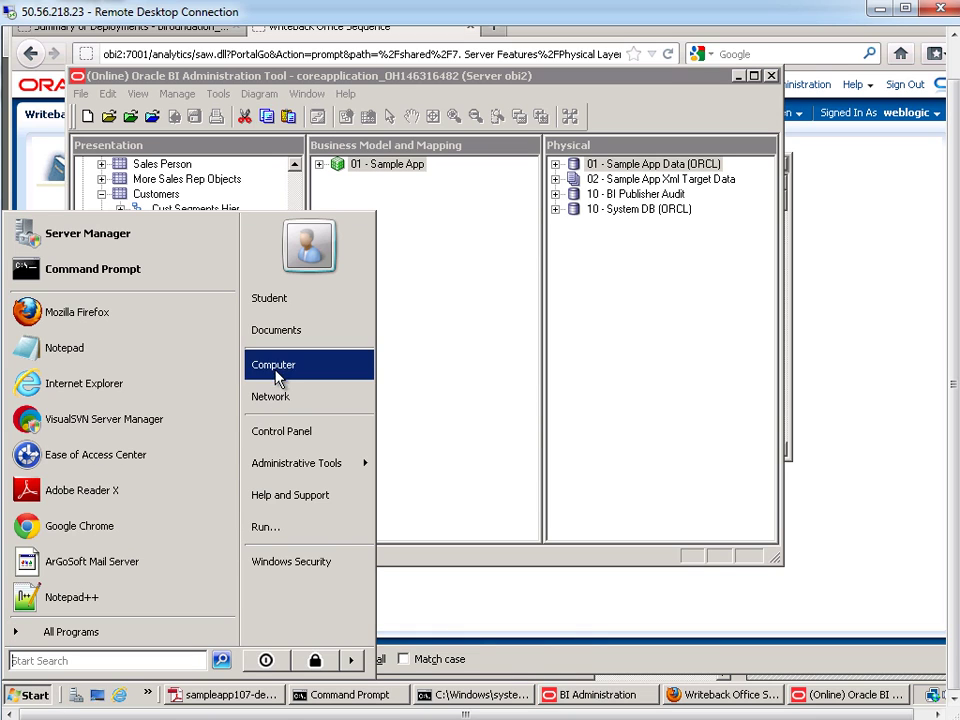
click(242, 373)
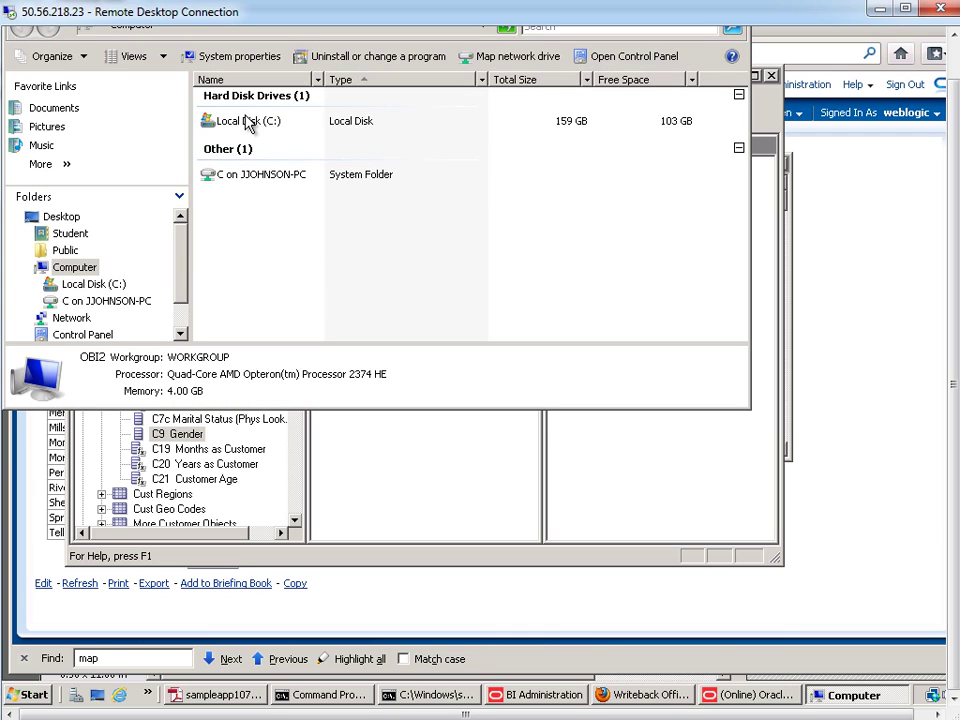
double_click(249, 122)
double_click(245, 192)
double_click(236, 97)
double_click(237, 97)
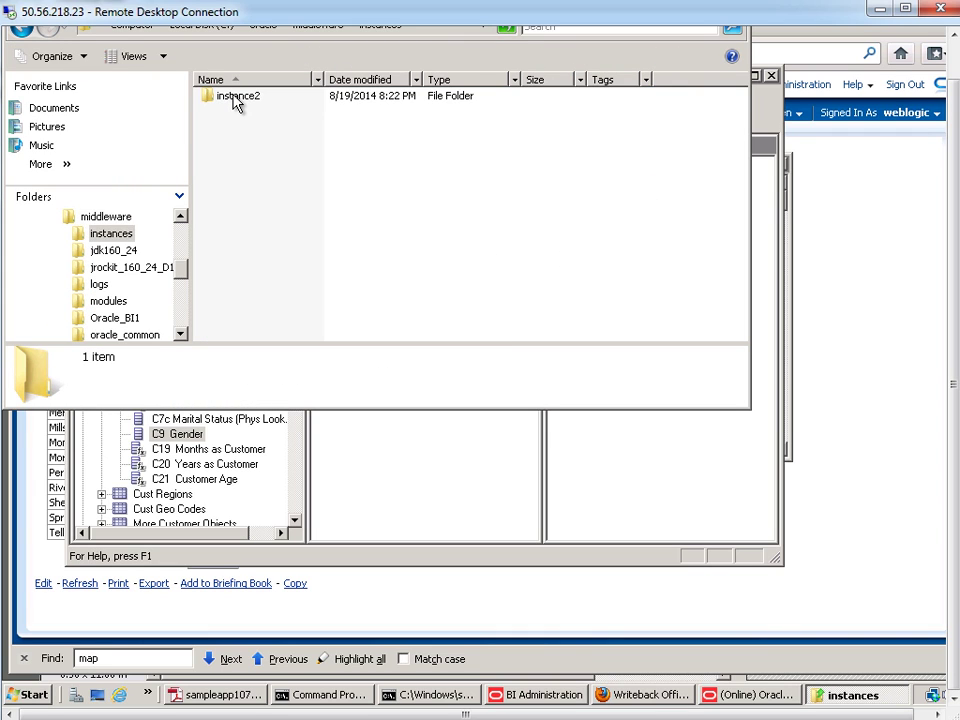
double_click(234, 98)
double_click(234, 146)
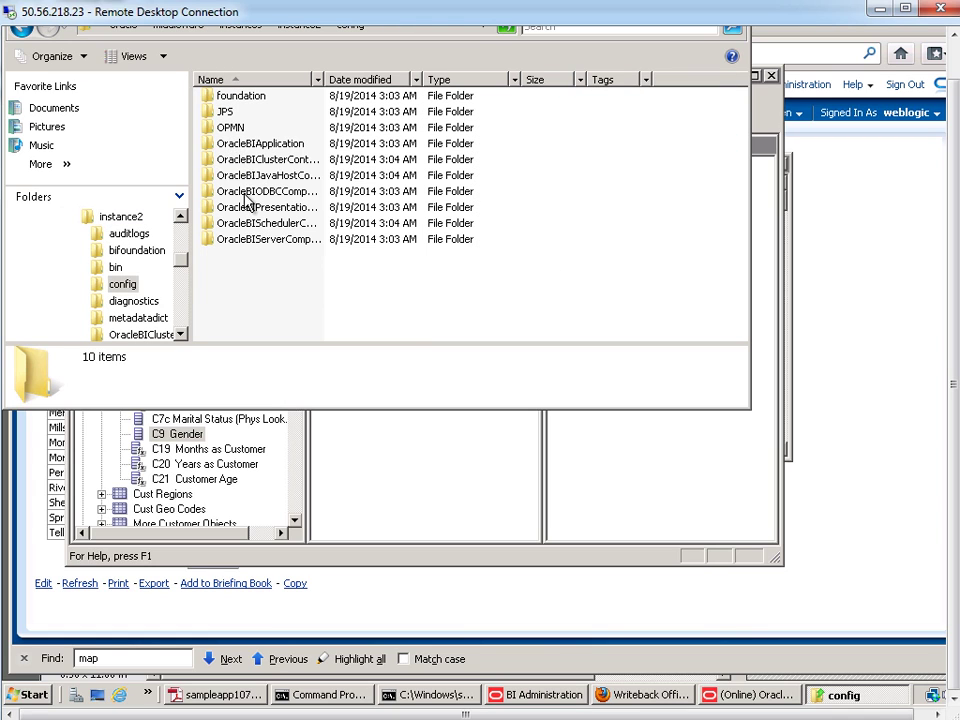
double_click(250, 212)
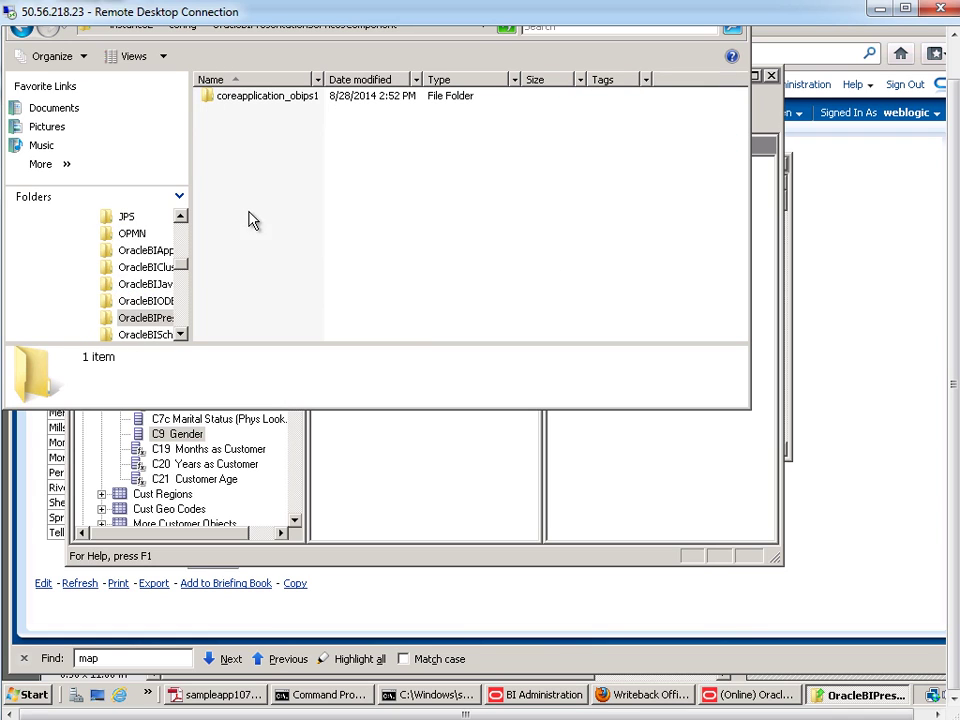
double_click(265, 97)
scroll(360, 275, up, 1)
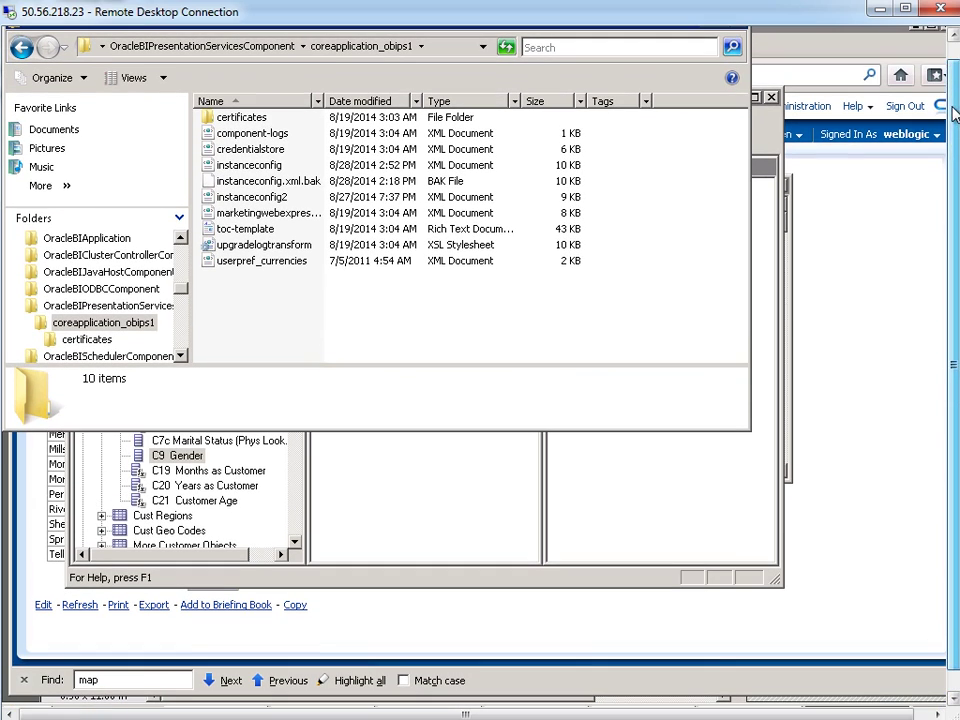
click(240, 165)
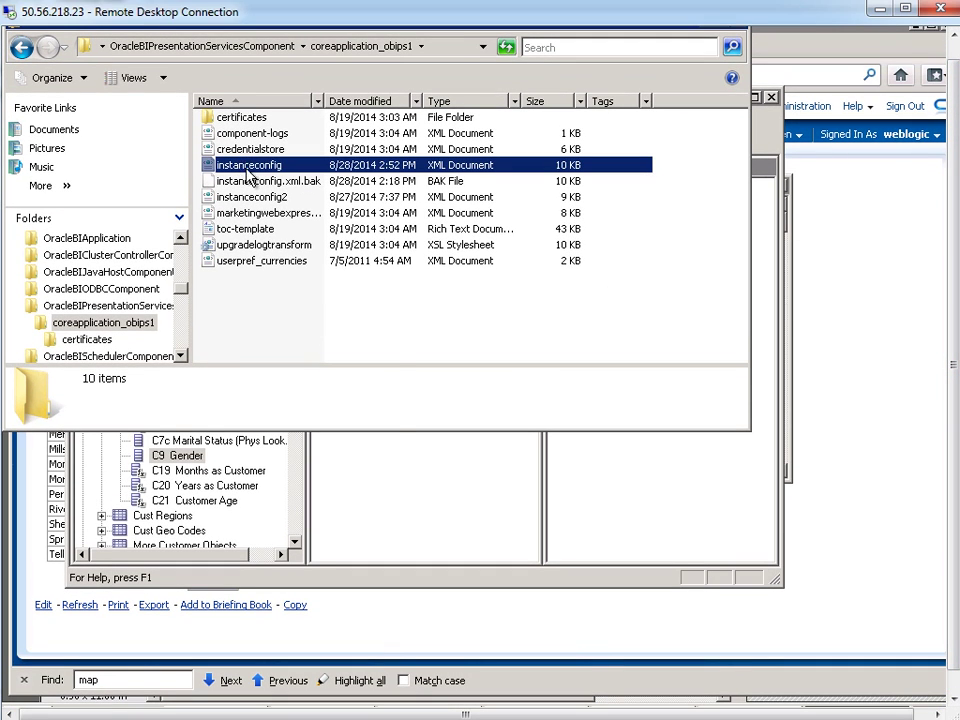
right_click(247, 166)
- Open instanceconfig in Notepad++, verify <LightWriteback>true</LightWriteback>, and close the file
click(280, 222)
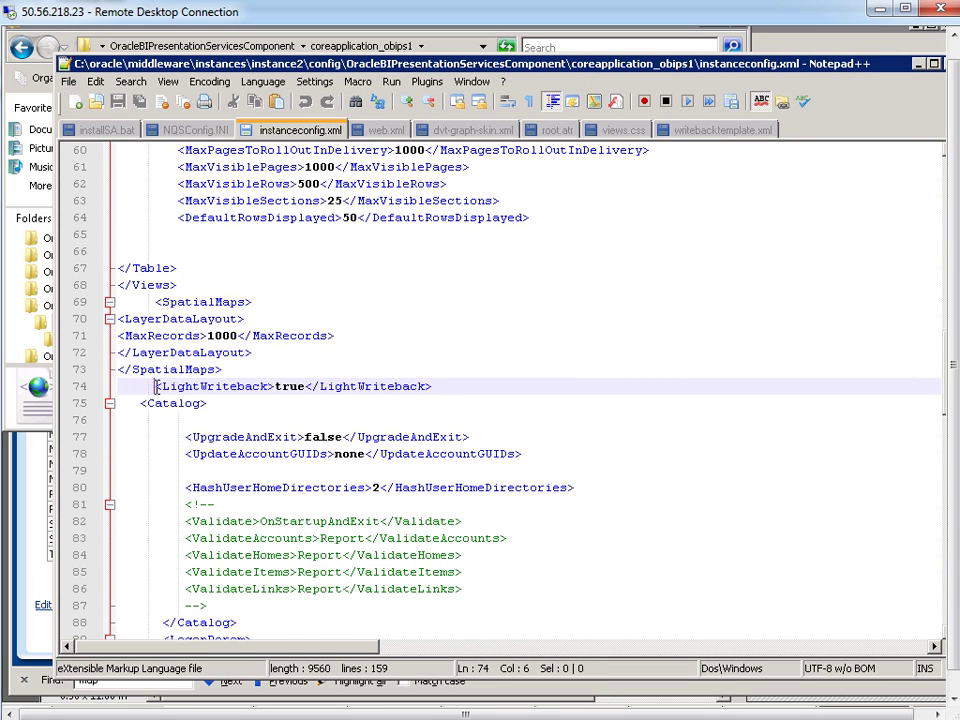
drag(154, 386, 462, 388)
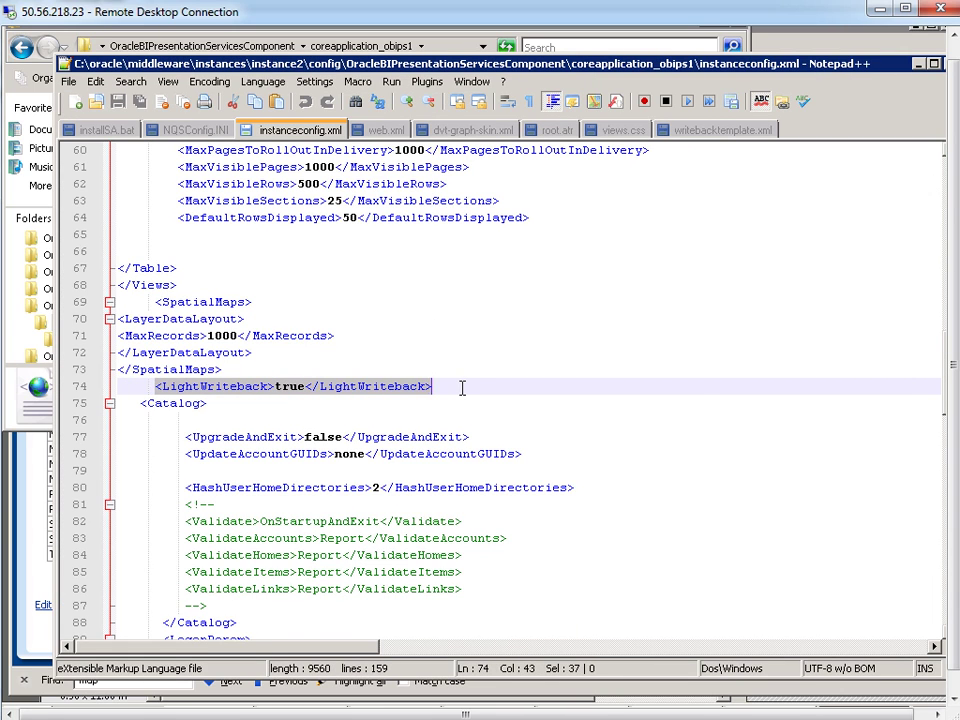
click(462, 388)
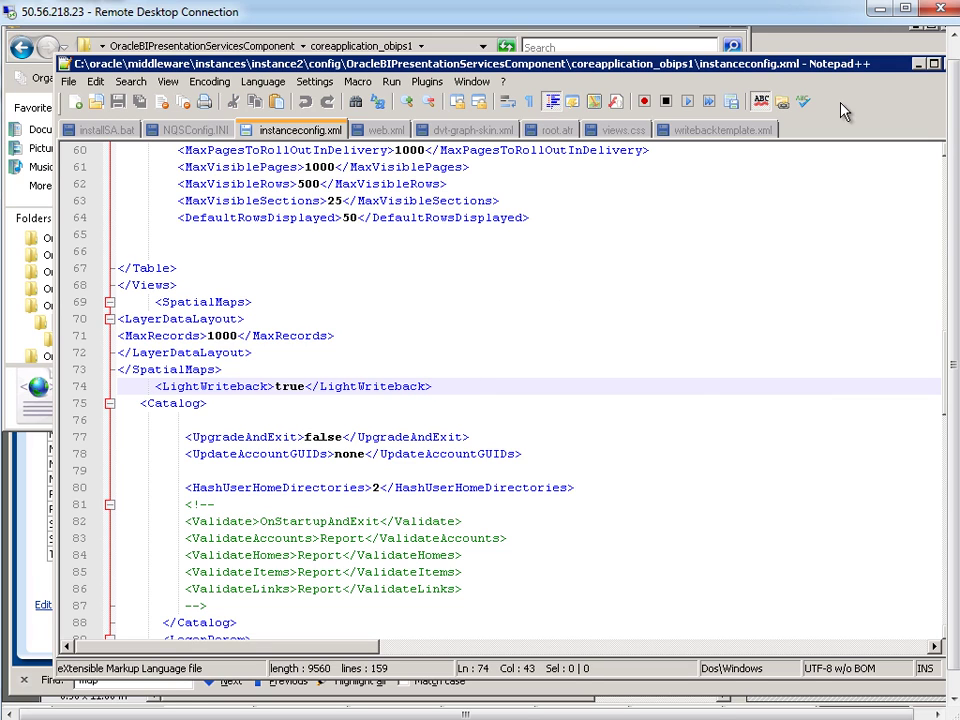
drag(658, 45, 612, 45)
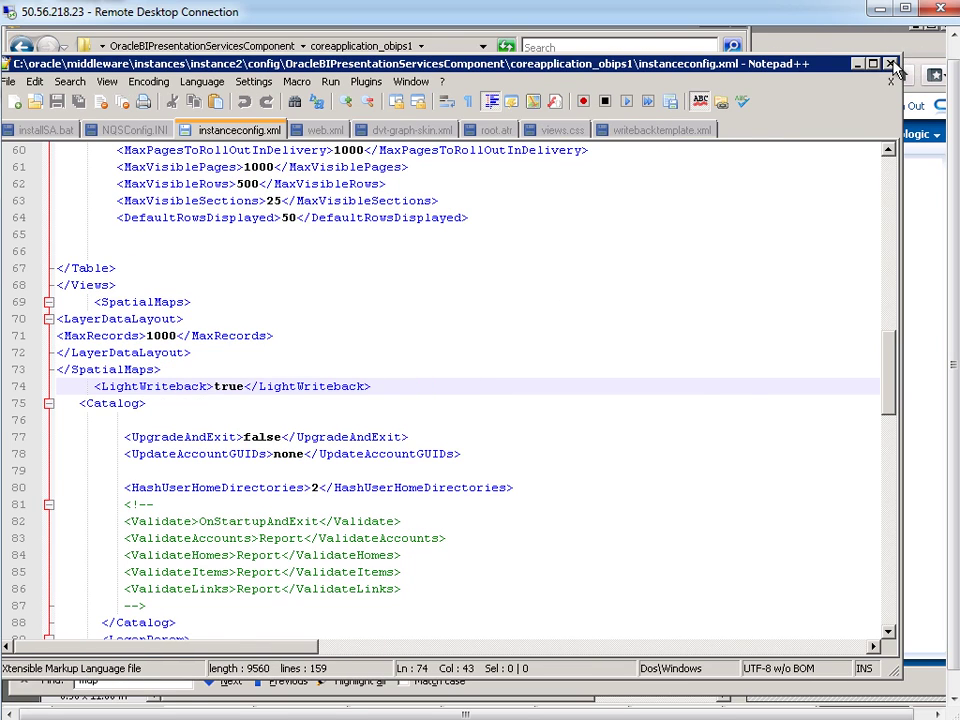
click(871, 63)
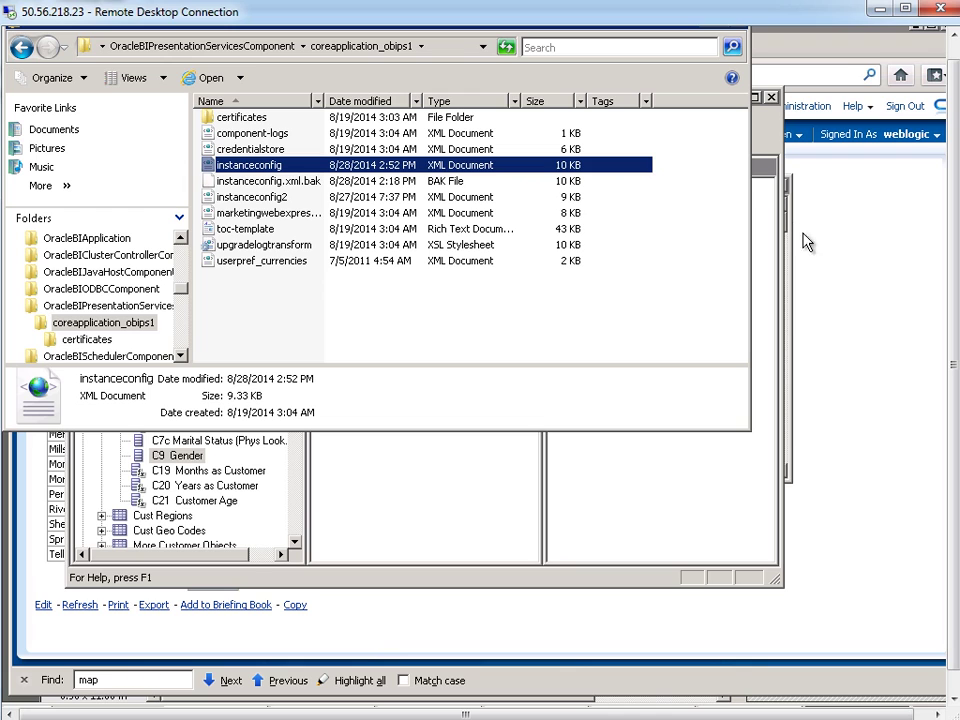
drag(955, 315, 955, 297)
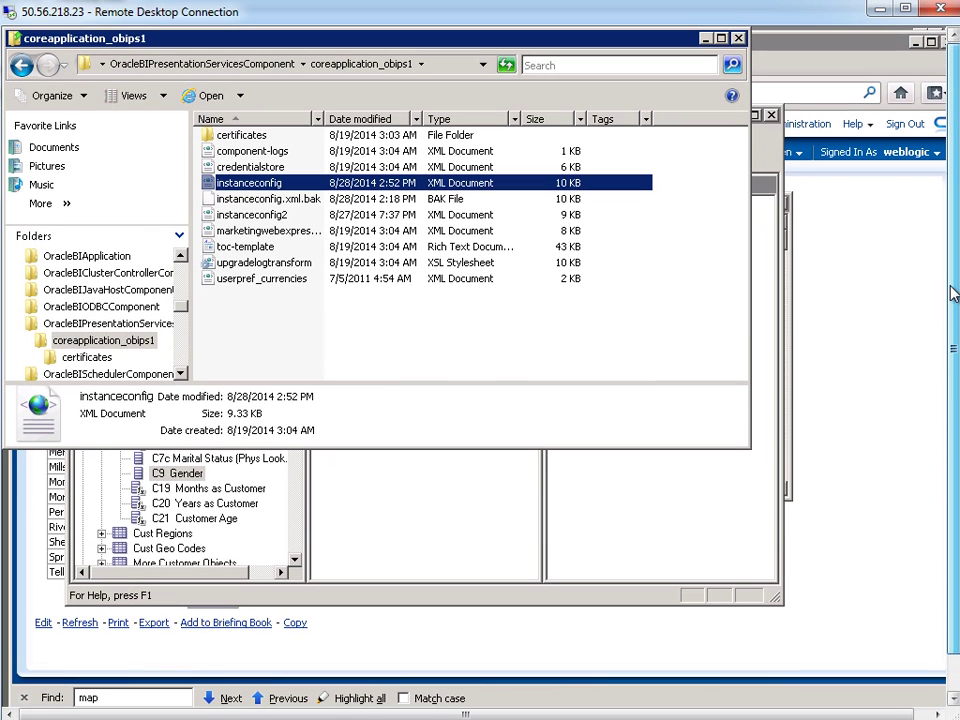
- Close the folder window and create a new analysis on A - Sample Sales from BI Home
click(738, 39)
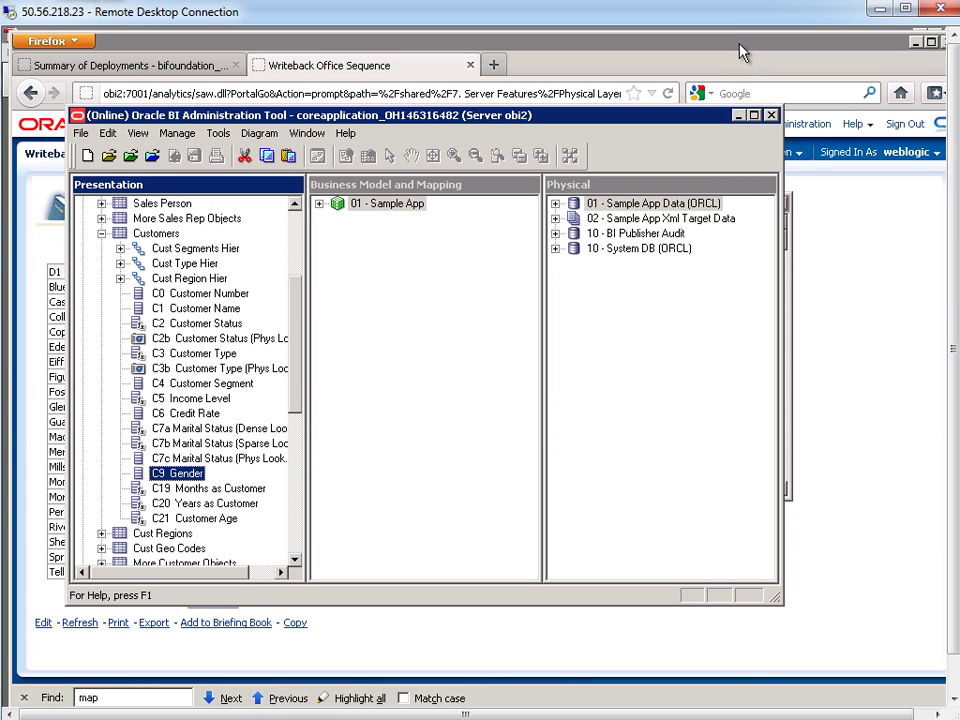
click(869, 268)
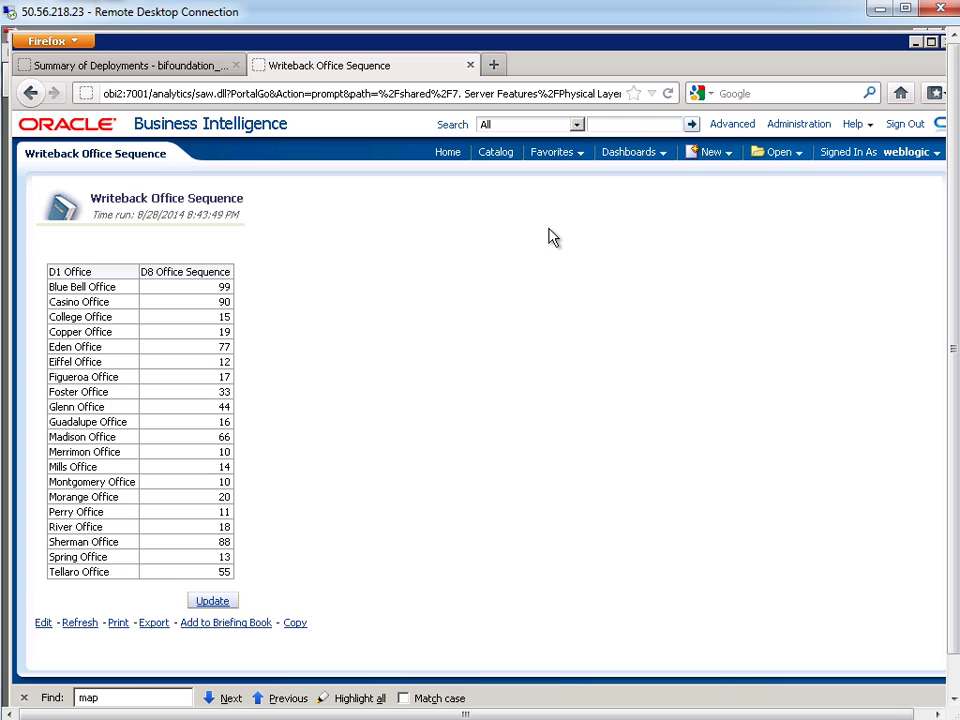
click(448, 156)
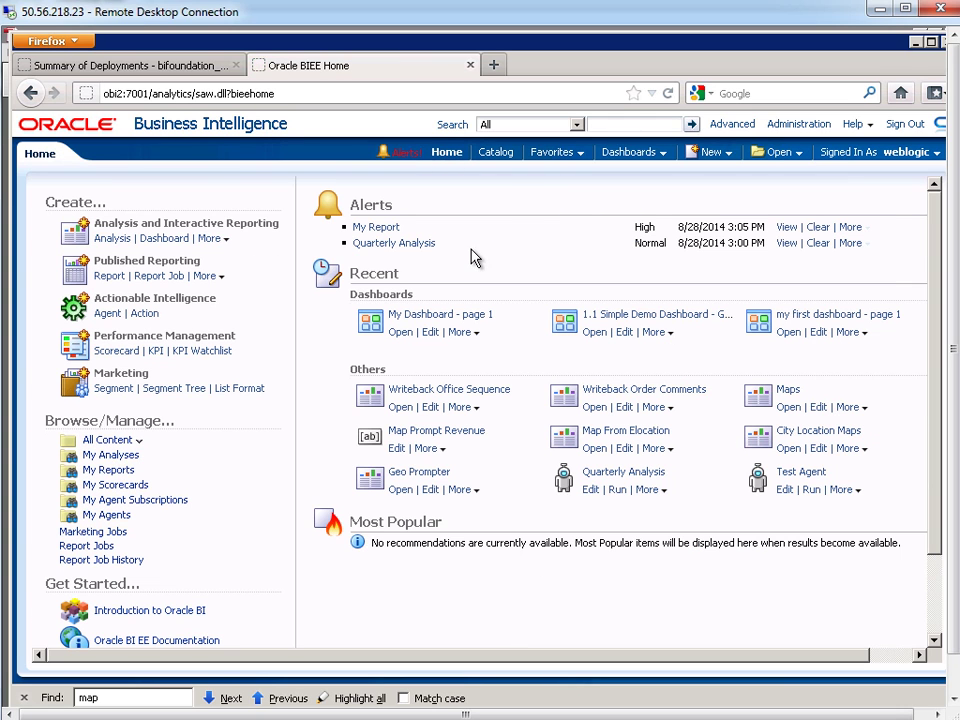
click(721, 157)
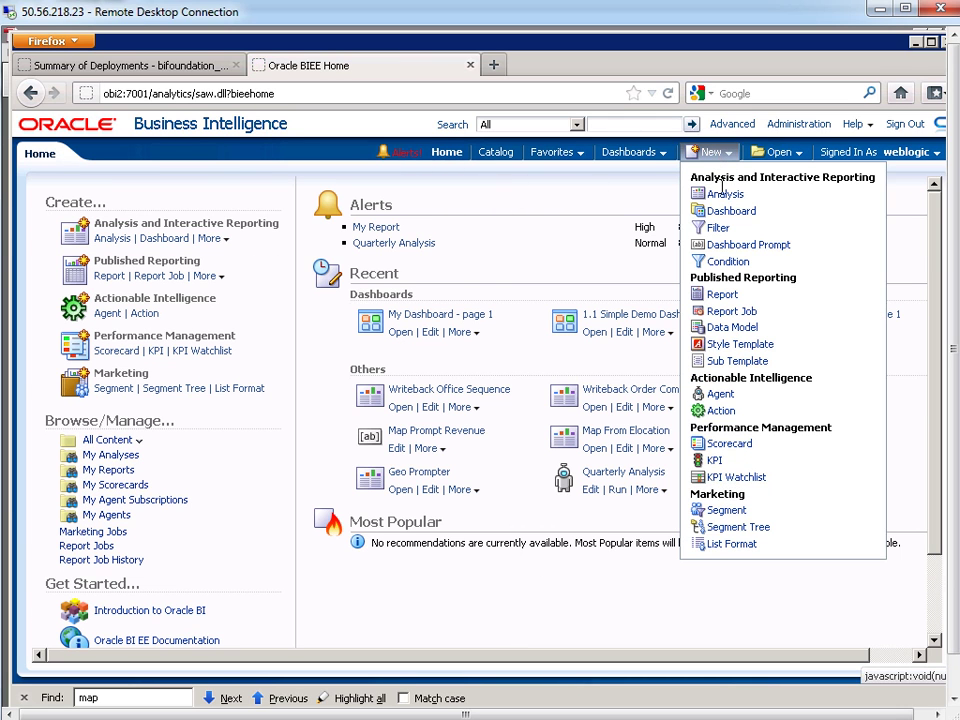
click(716, 196)
click(714, 205)
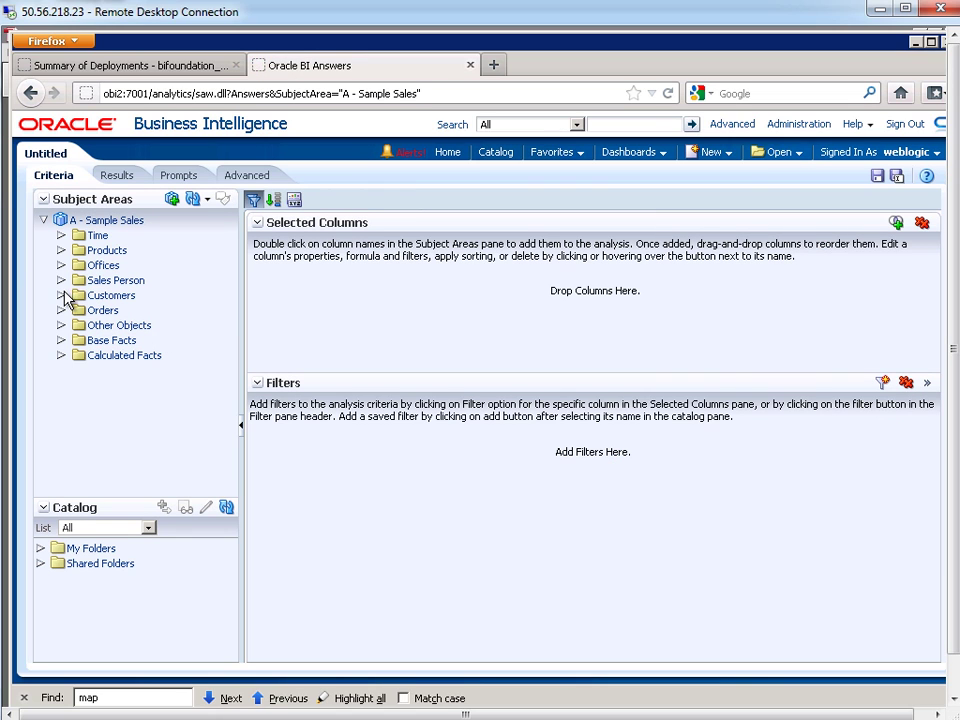
- Add C1 Customer Name and C9 Gender from Customers, preview the results, then go back to Criteria
click(62, 295)
double_click(155, 372)
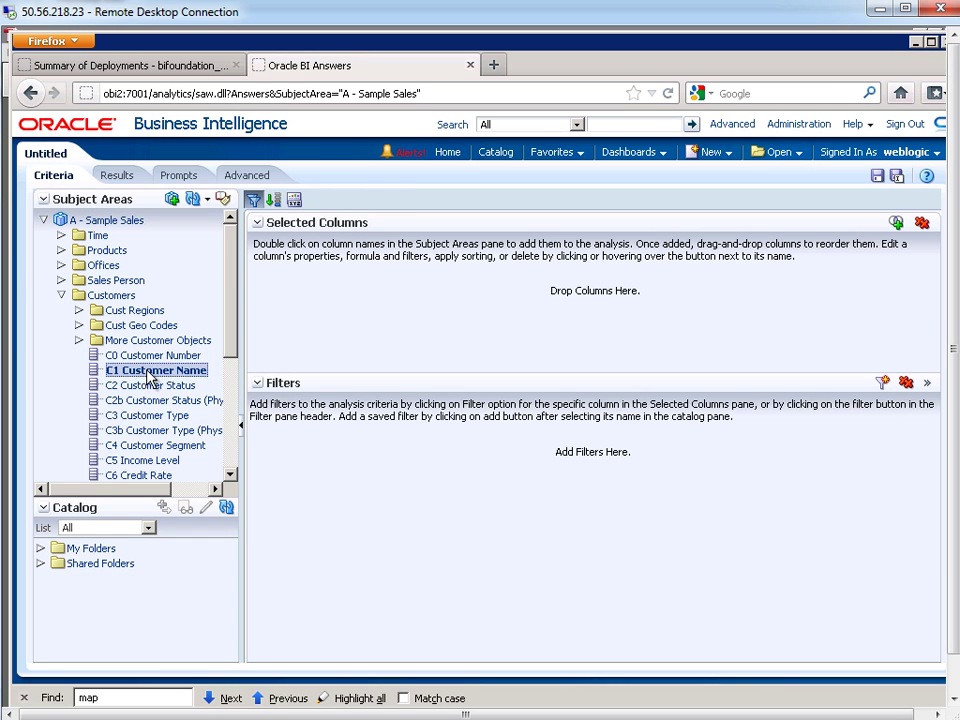
scroll(200, 420, down, 3)
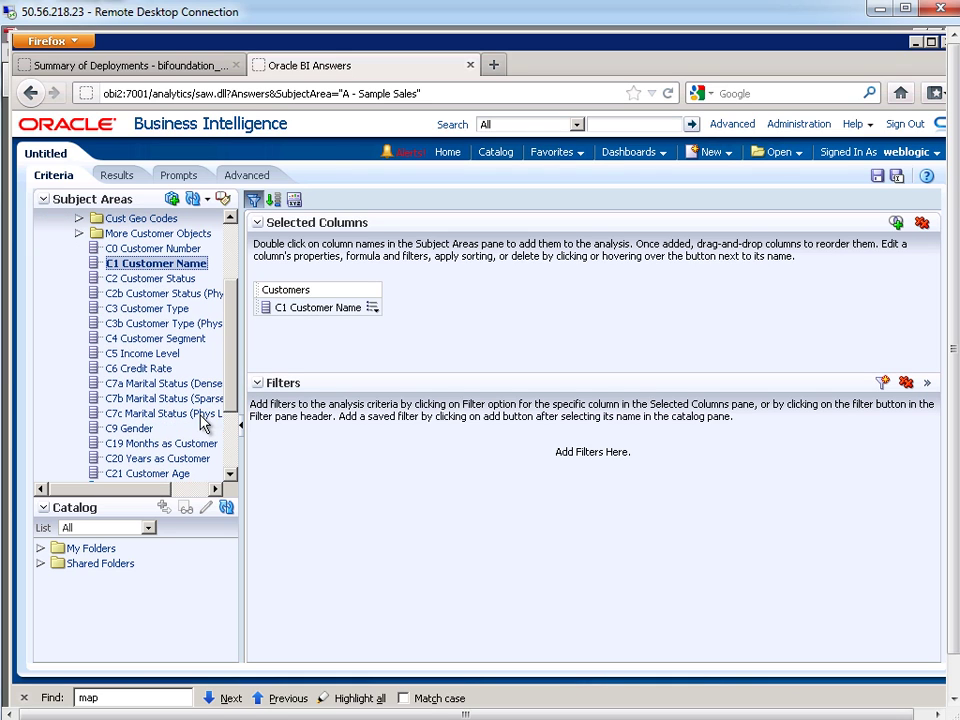
double_click(133, 430)
click(120, 178)
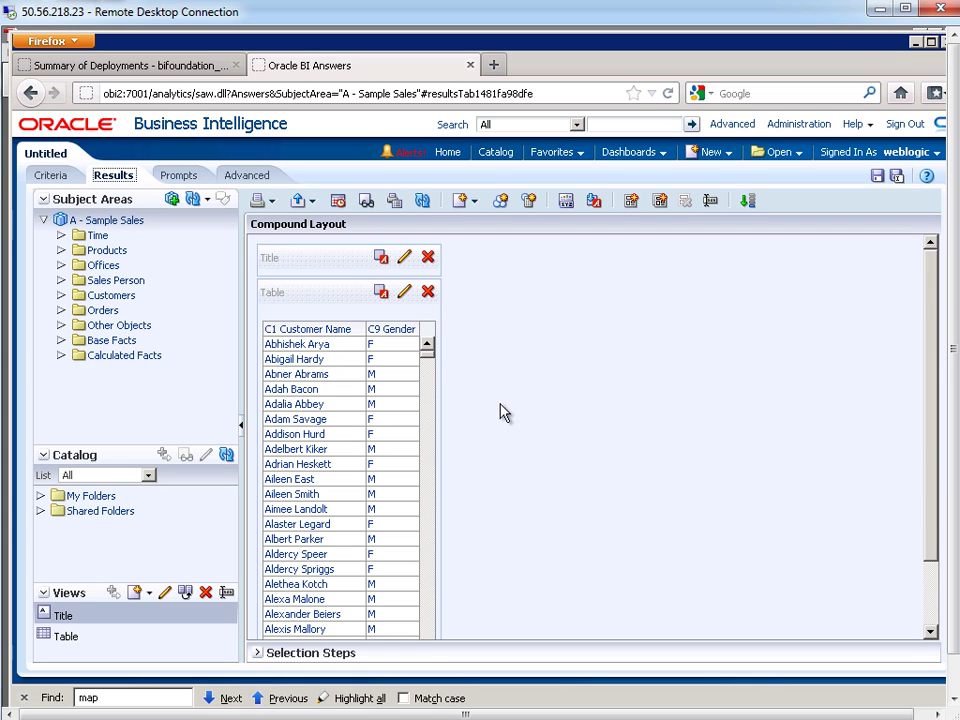
click(50, 176)
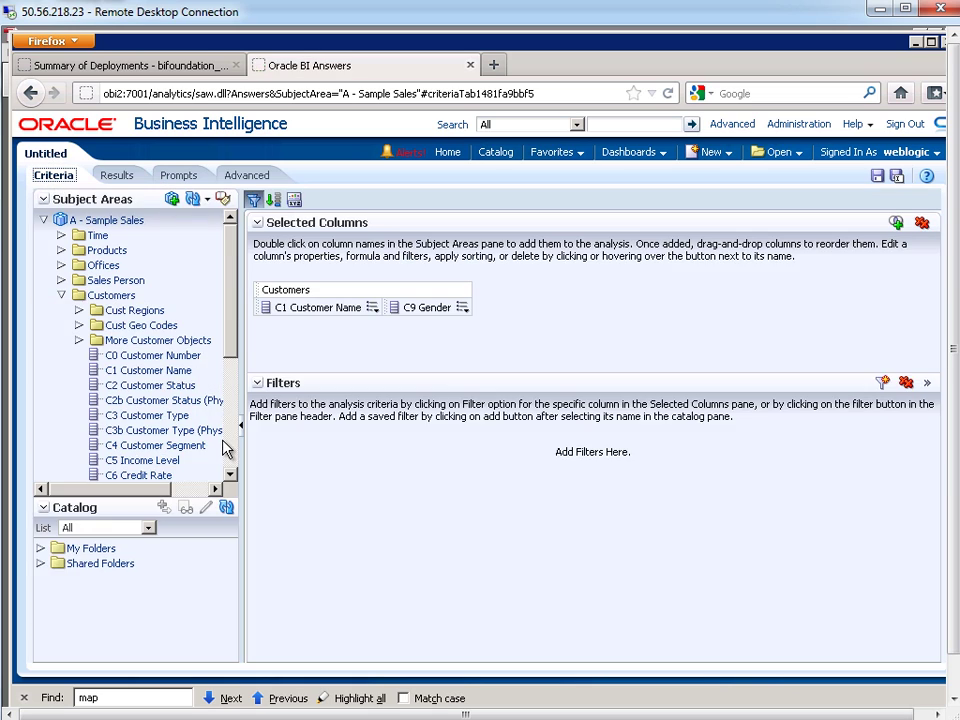
- Enable write back on the C9 Gender column with a 10-column text field width
click(463, 312)
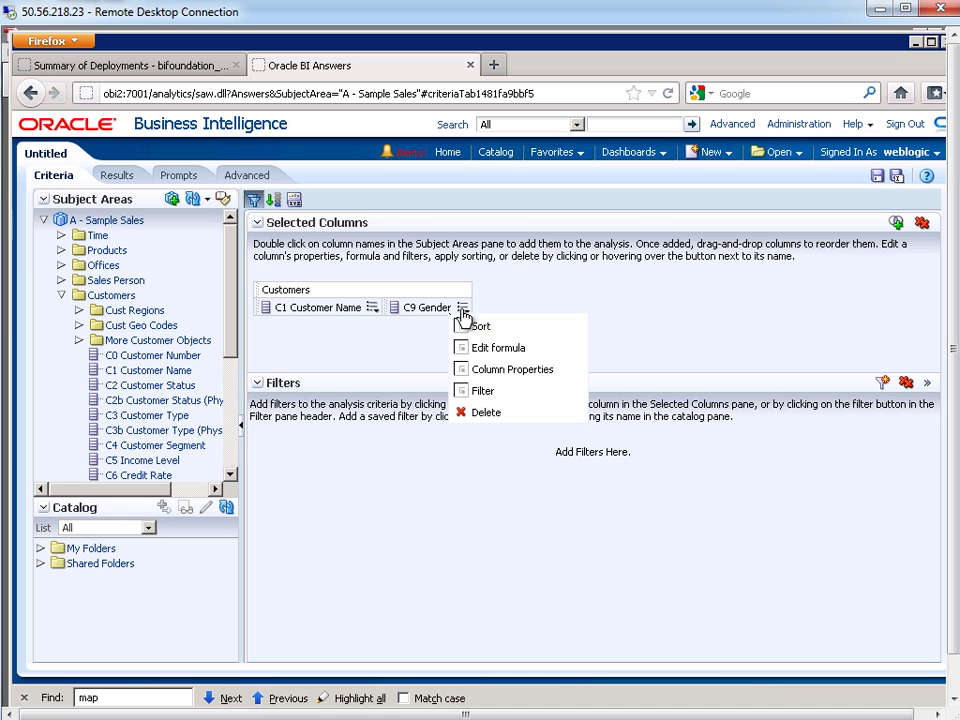
click(500, 370)
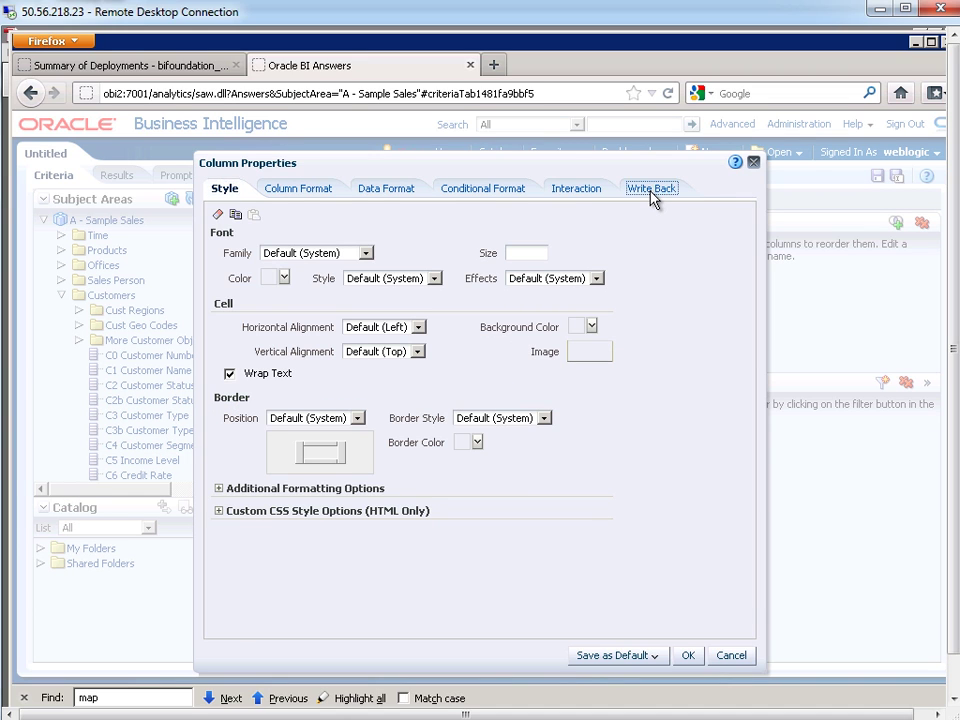
click(651, 190)
click(224, 223)
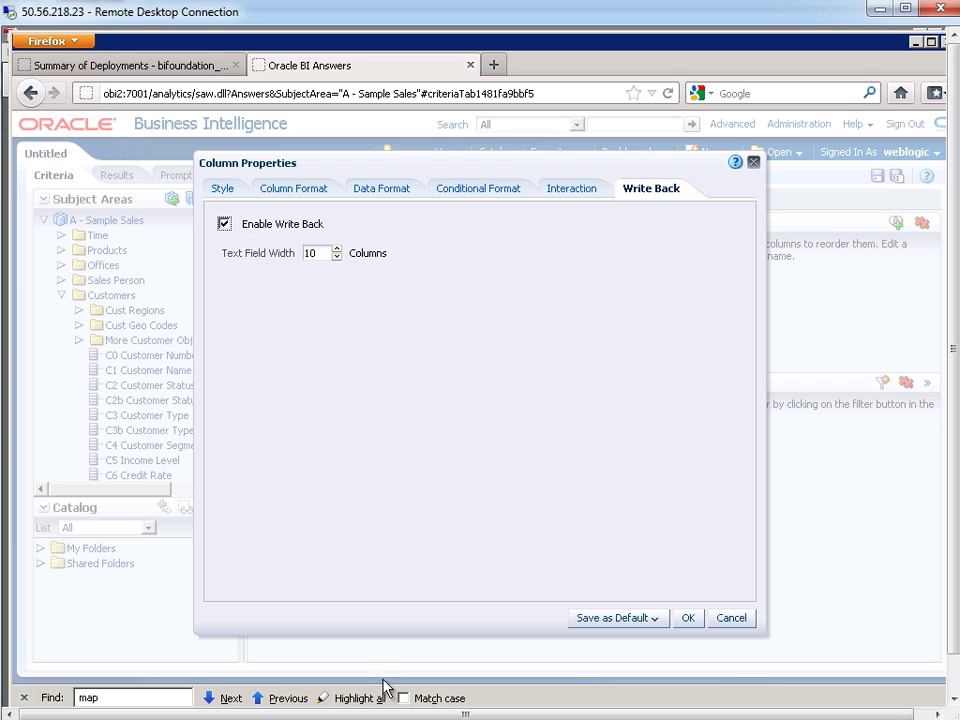
click(688, 618)
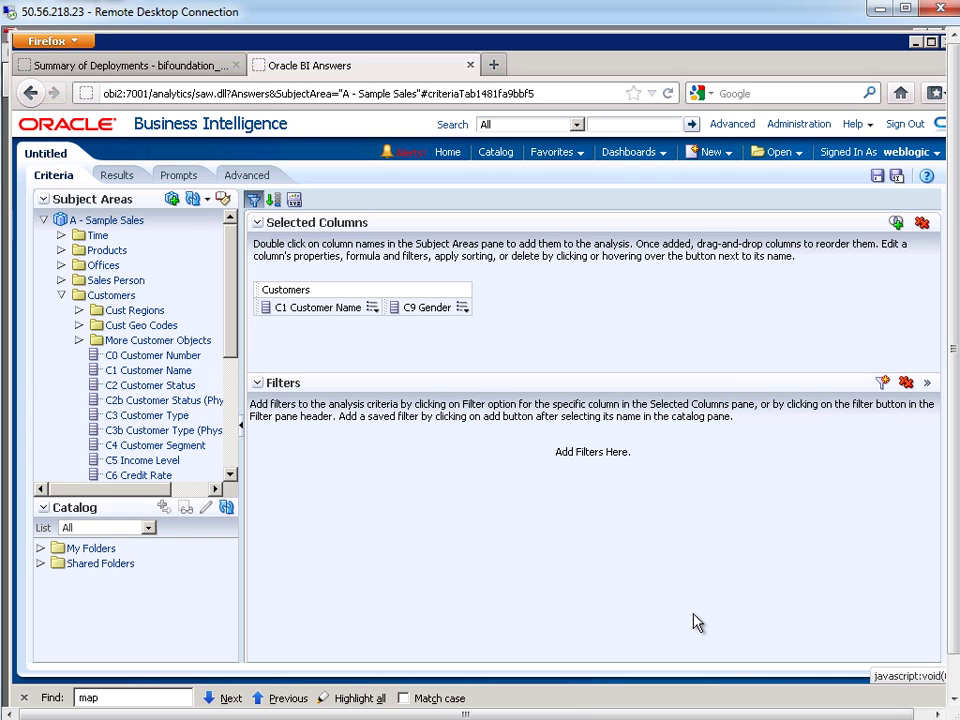
click(955, 567)
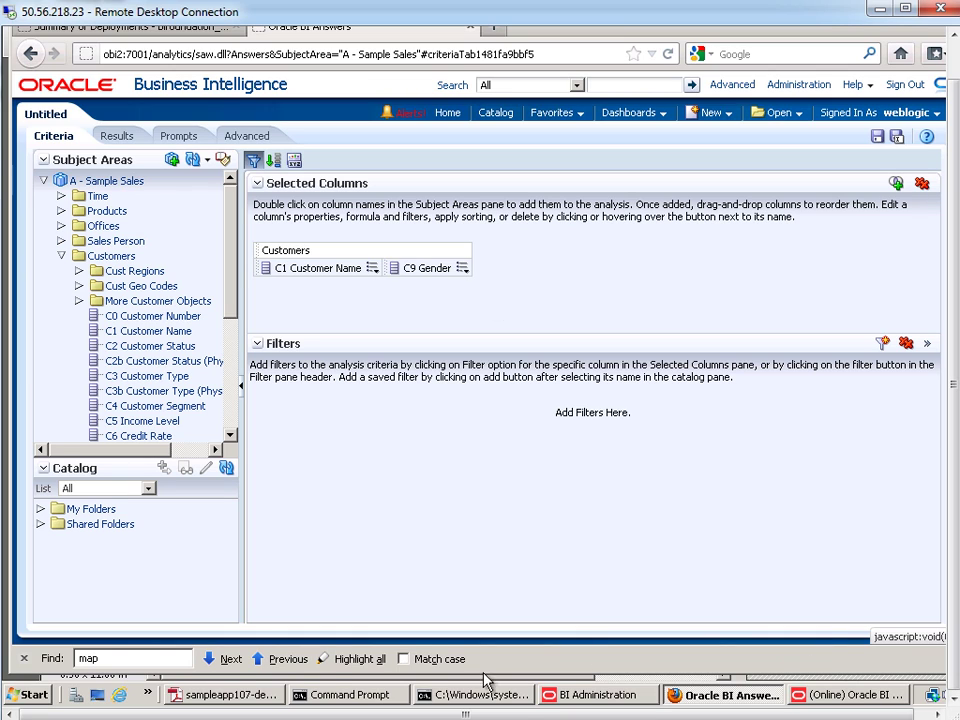
- Open Computer and browse to C:\oracle\middleware\instances
click(28, 694)
click(302, 366)
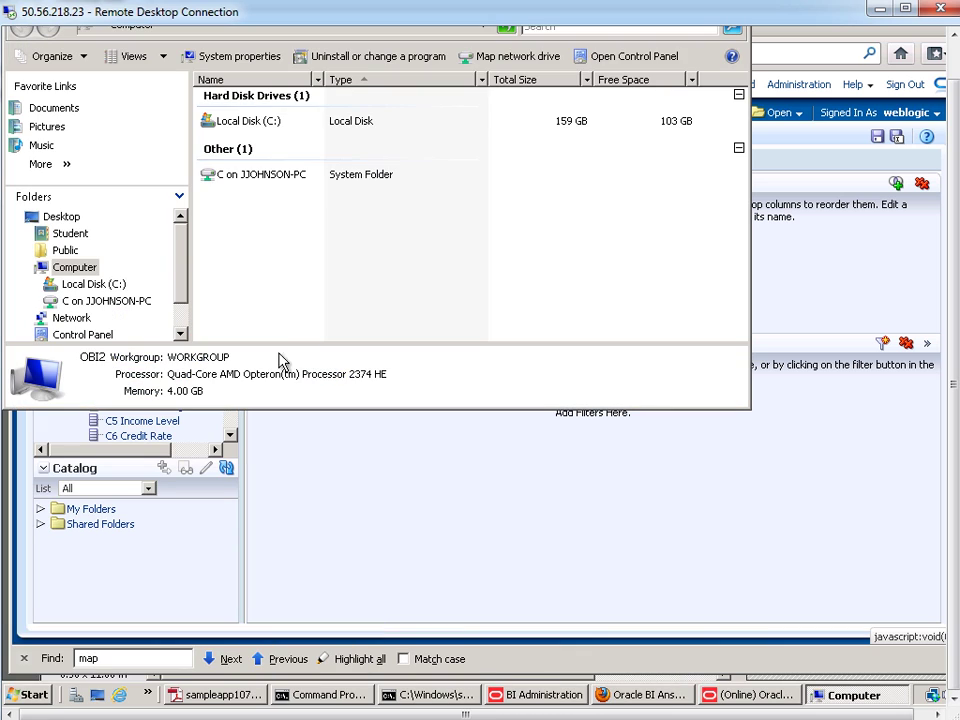
double_click(257, 122)
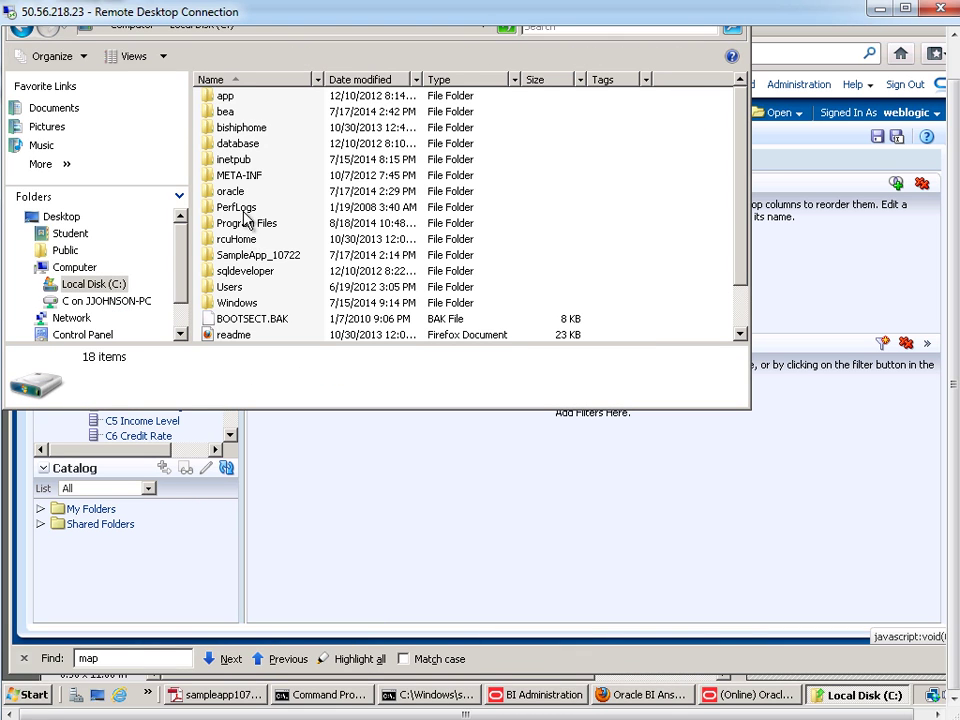
double_click(240, 192)
double_click(236, 98)
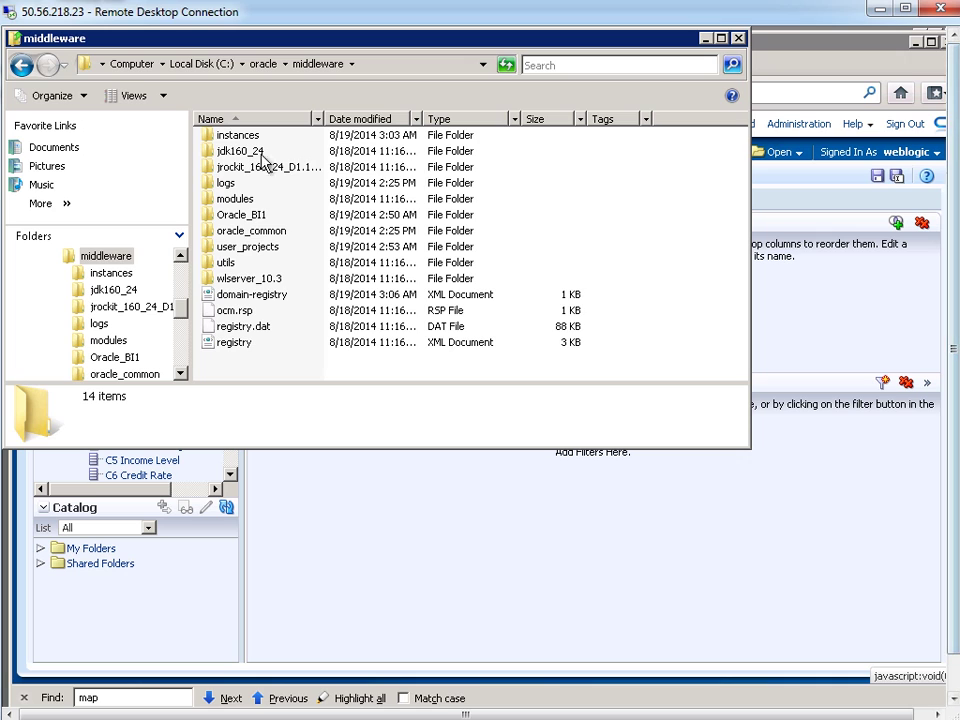
click(222, 140)
double_click(222, 140)
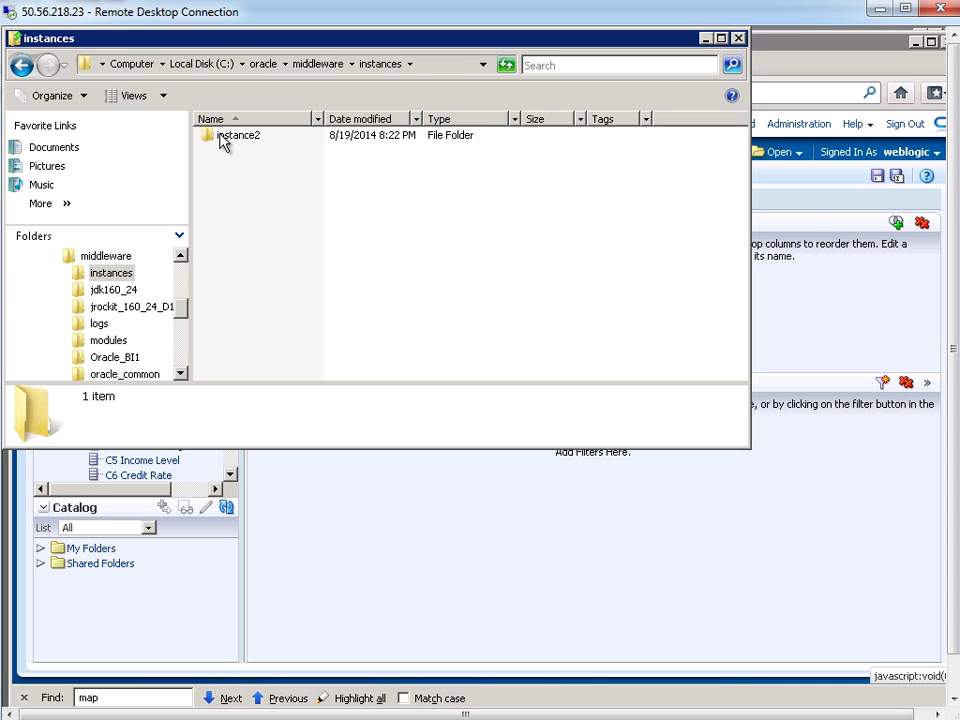
- Continue through instance2, bifoundation and coreapplication_obips1 to analyticsRes\customMessages and bring up writebacktemplate's menu
double_click(223, 138)
double_click(240, 155)
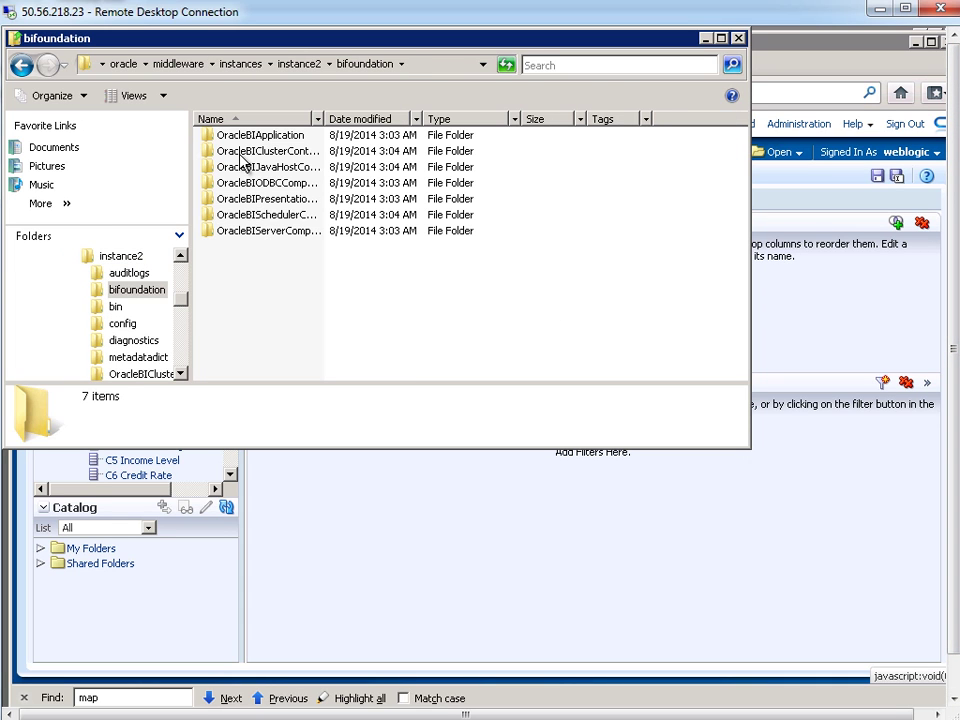
double_click(250, 200)
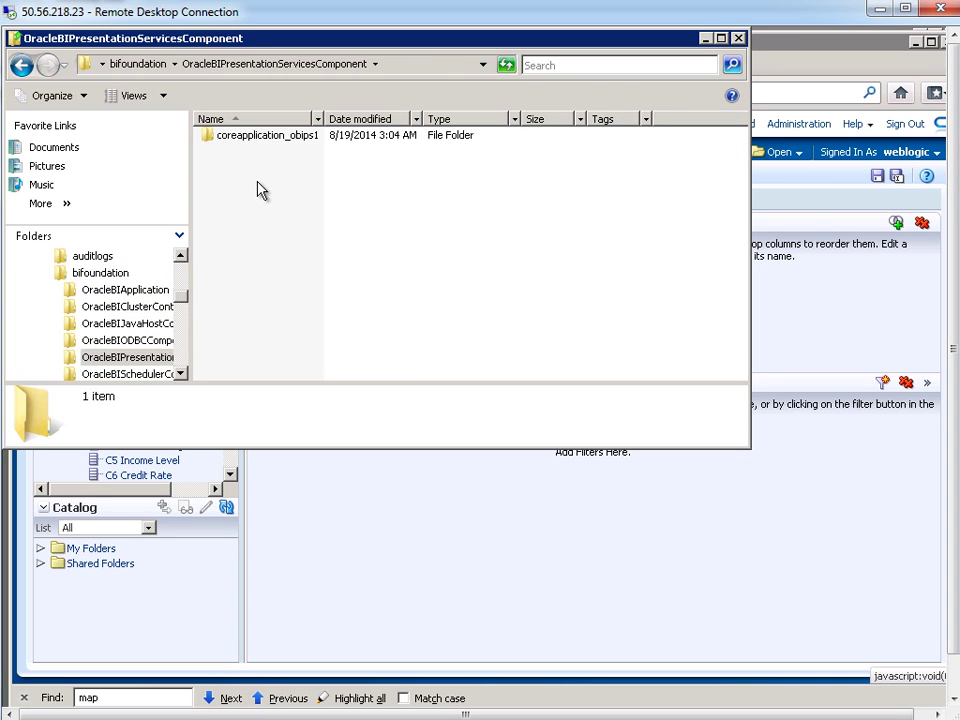
double_click(258, 140)
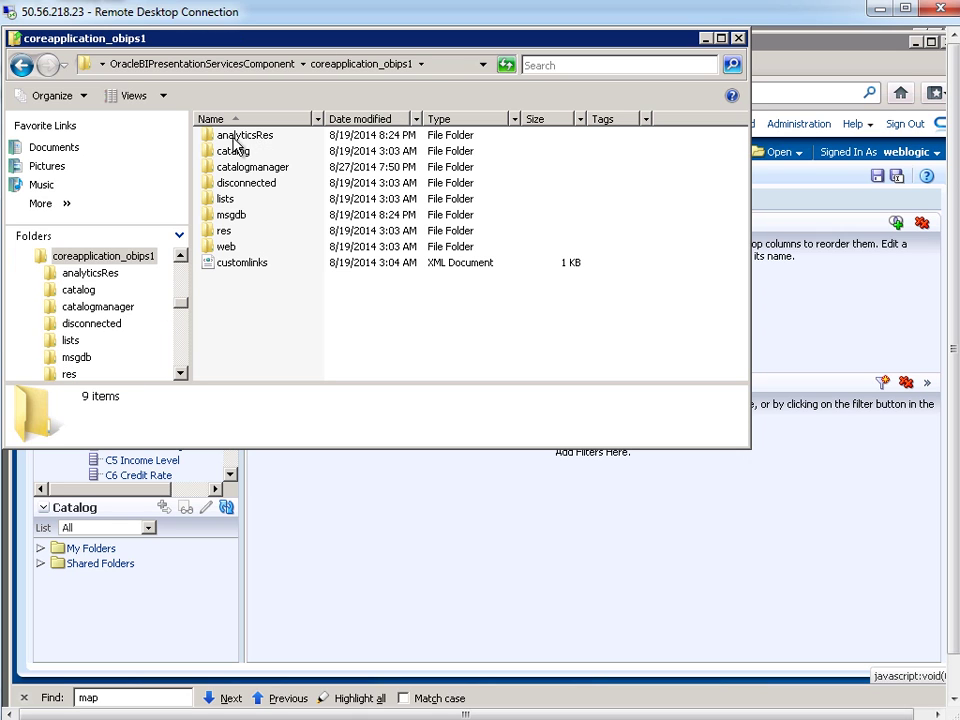
double_click(228, 138)
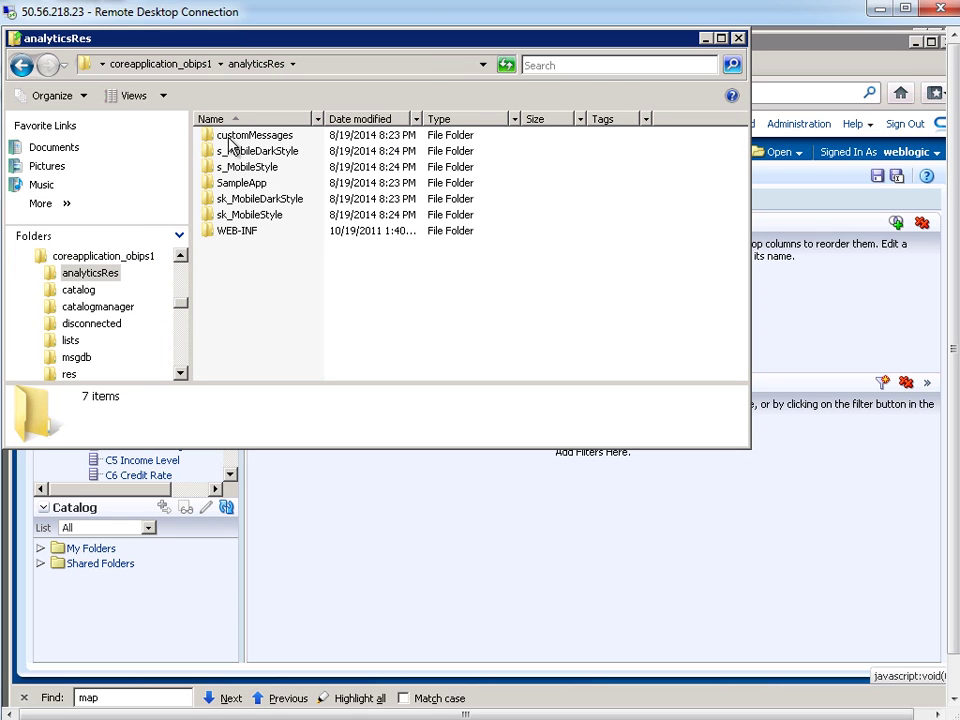
double_click(228, 140)
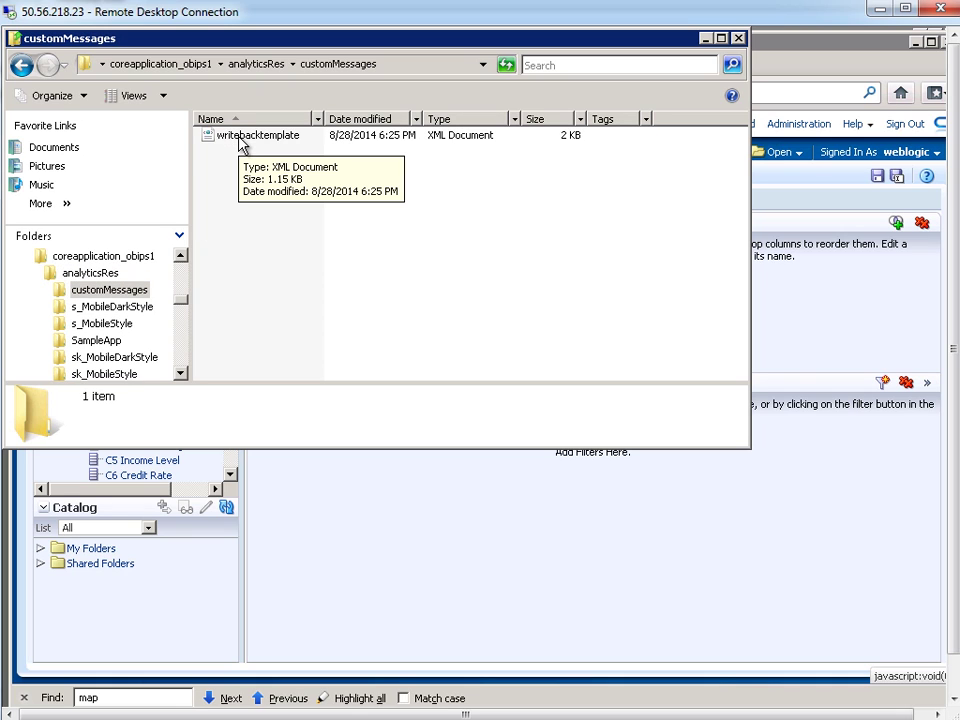
right_click(240, 146)
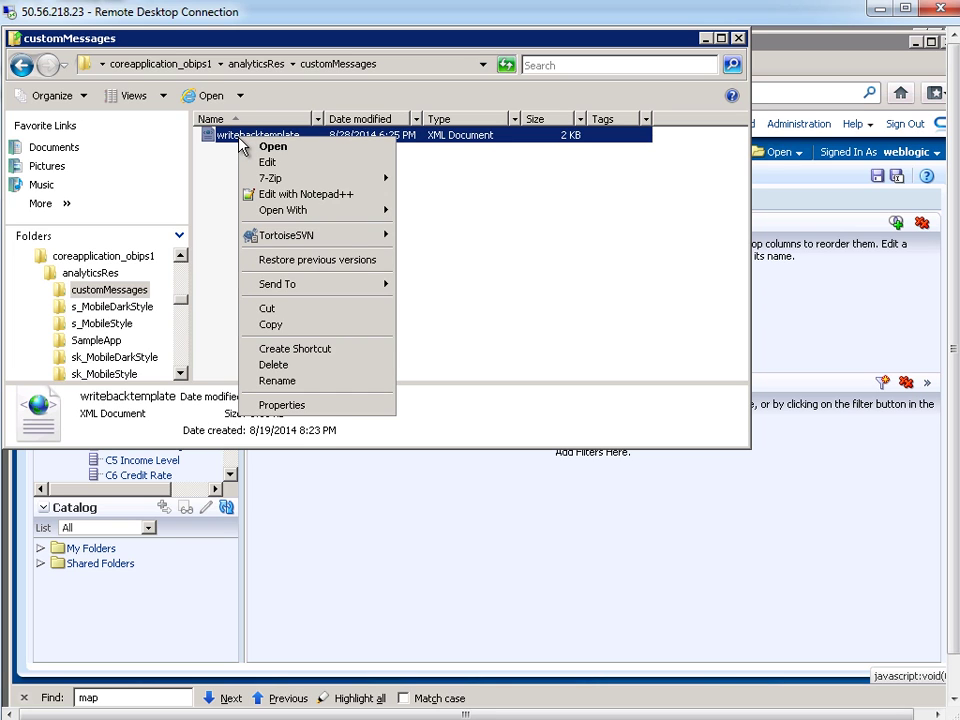
- Open writebacktemplate.xml in Notepad++ and highlight the wb_customer_gender WebMessage block
click(291, 195)
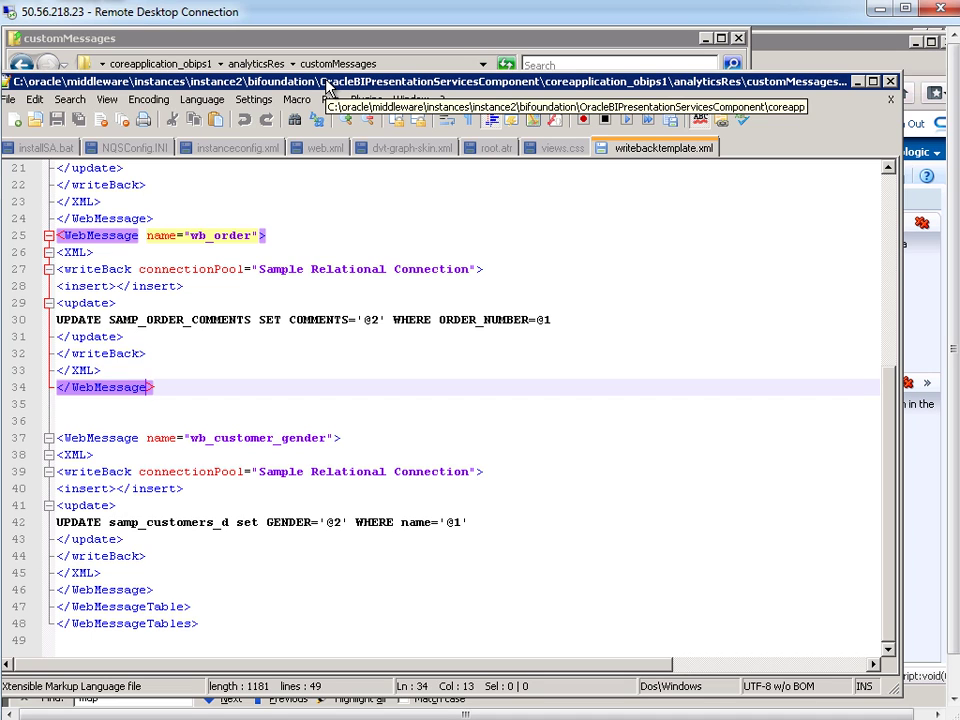
drag(325, 88, 372, 83)
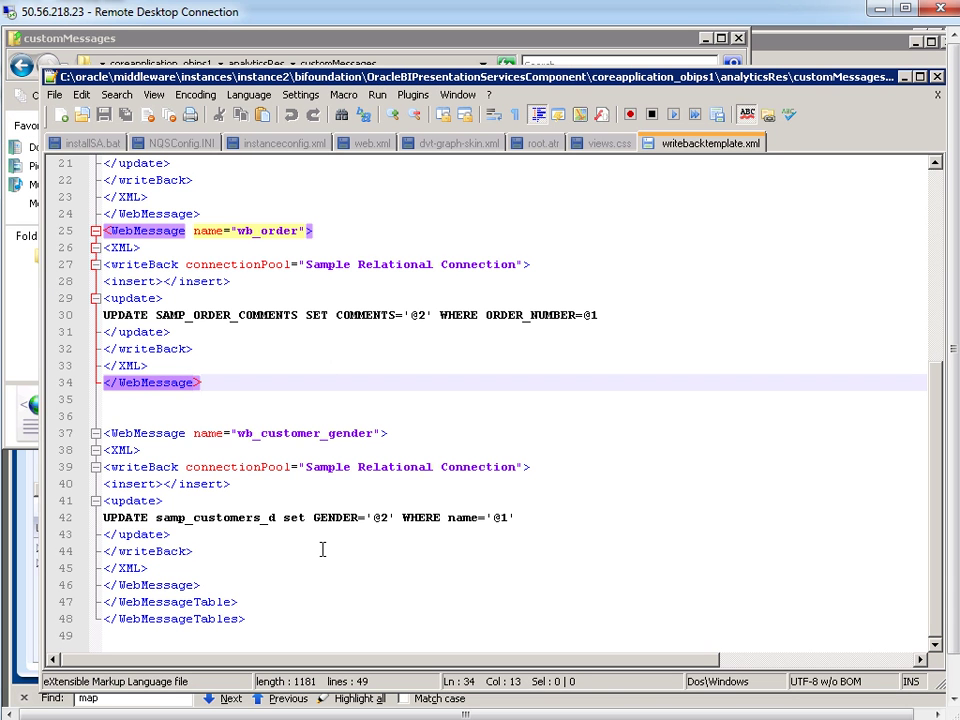
click(289, 467)
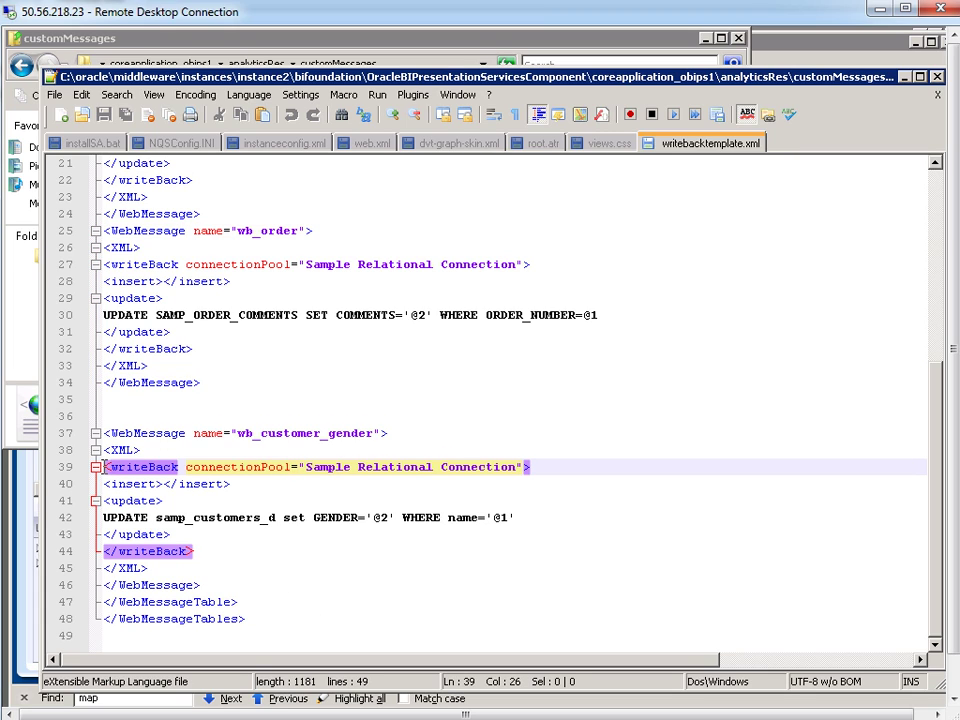
click(329, 399)
drag(104, 433, 388, 433)
drag(499, 457, 238, 583)
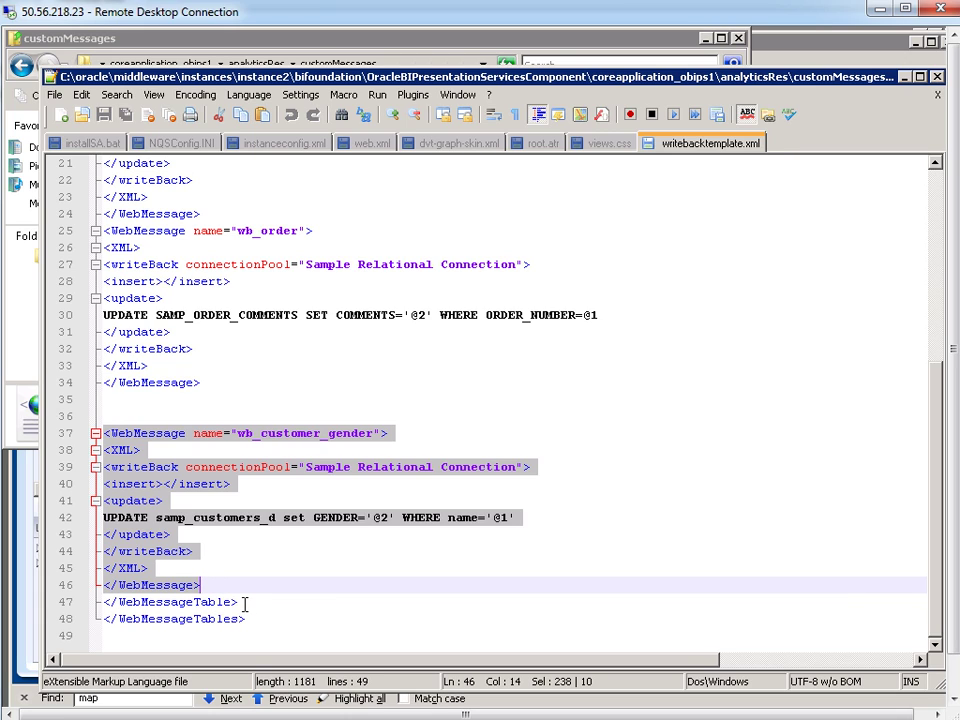
click(252, 436)
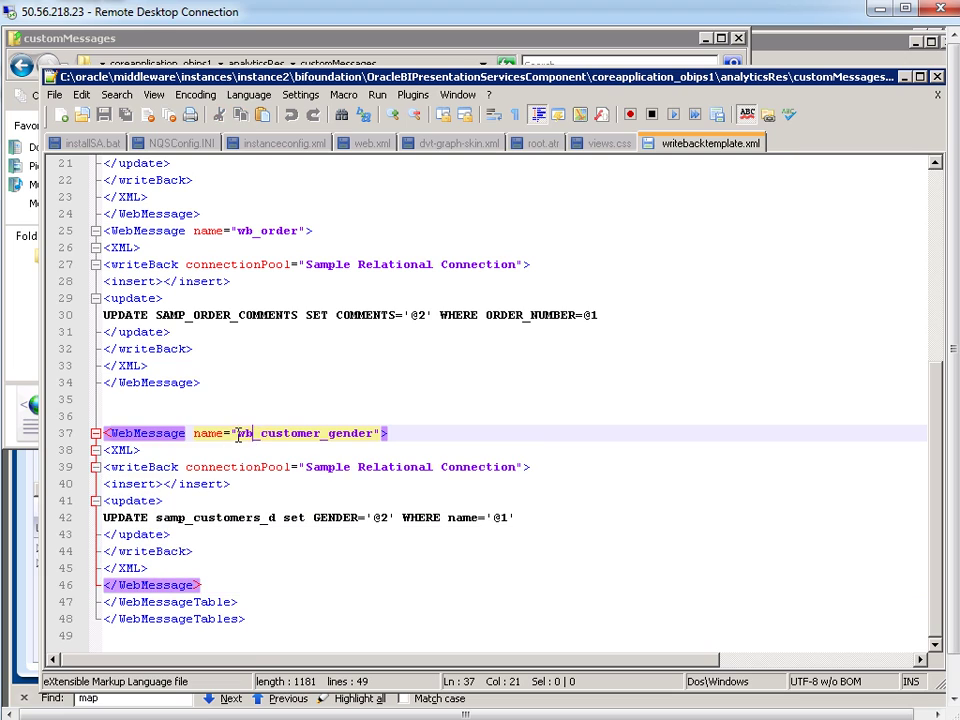
- Highlight the message name, Sample Relational Connection pool, empty insert element and update block
drag(238, 434, 376, 433)
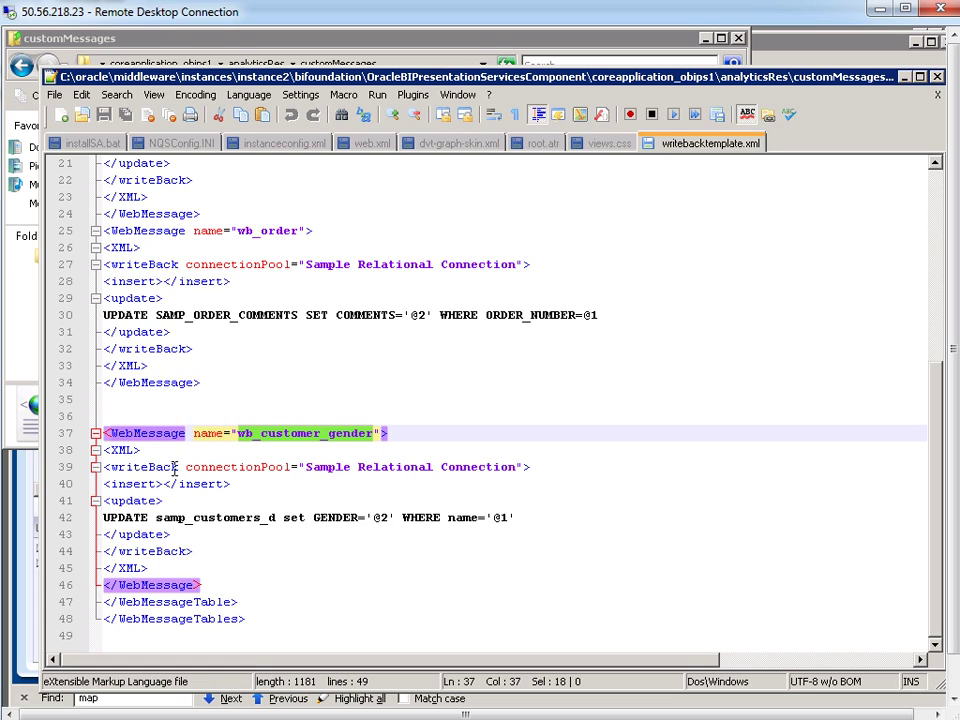
drag(307, 467, 517, 467)
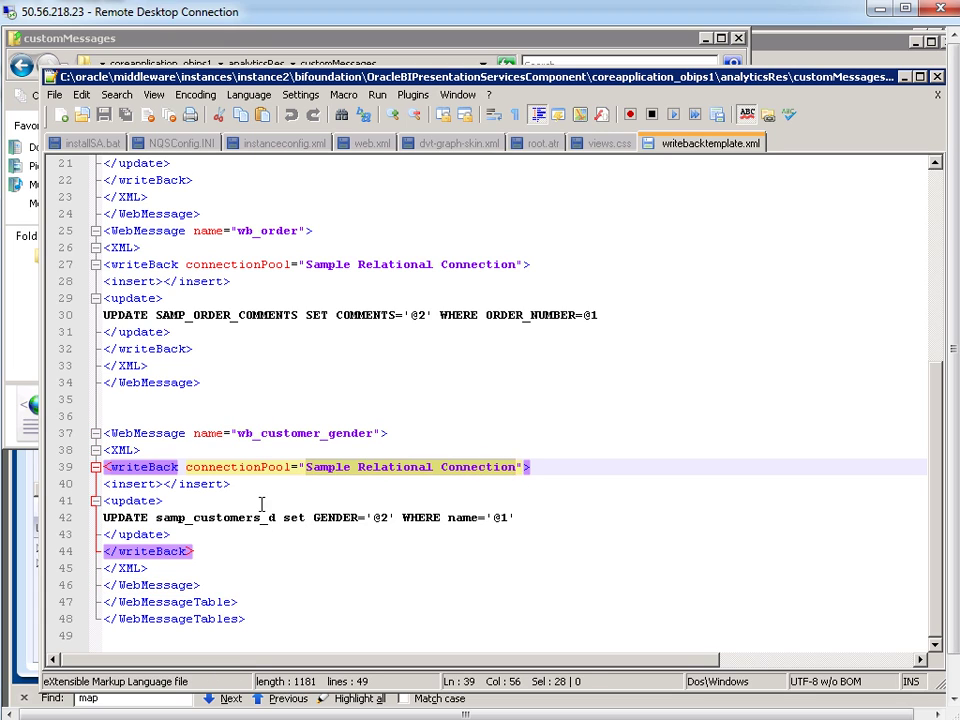
drag(108, 484, 234, 484)
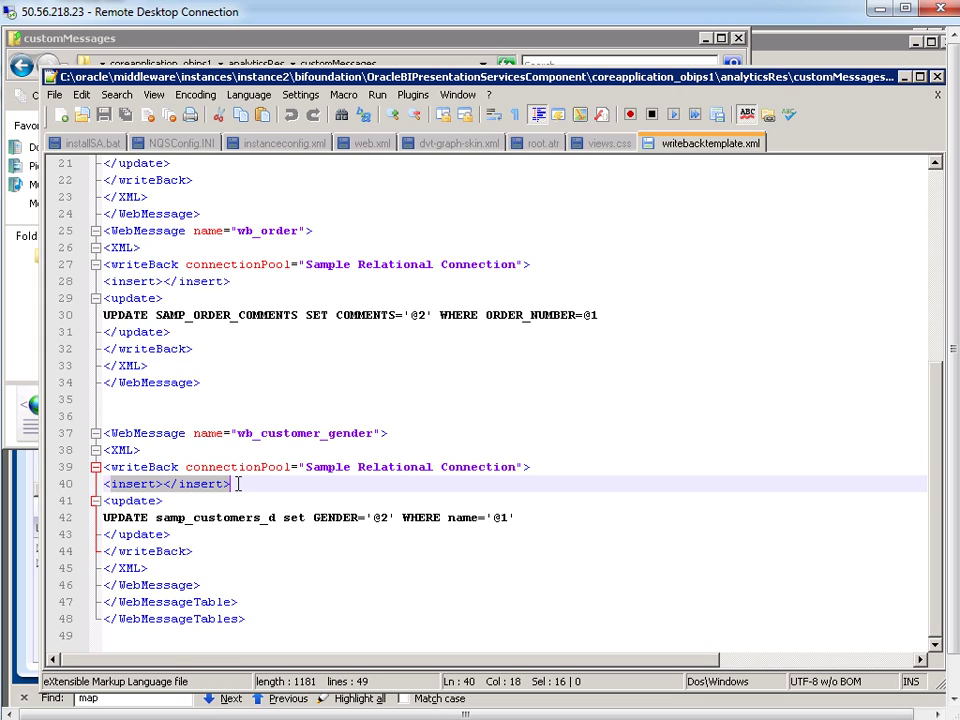
click(237, 485)
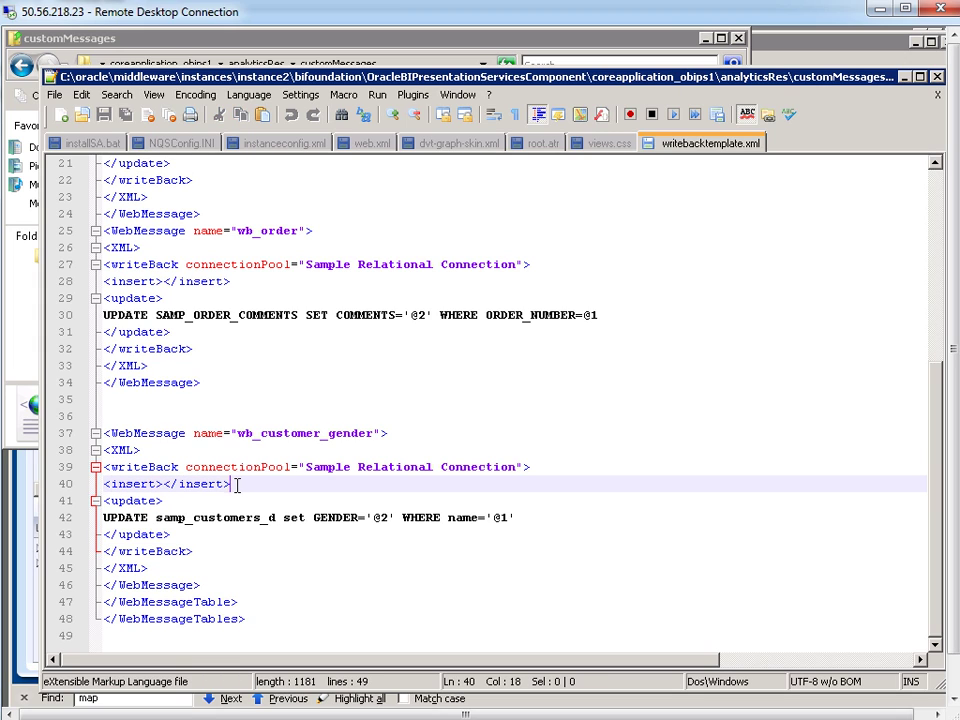
drag(104, 500, 181, 532)
click(131, 518)
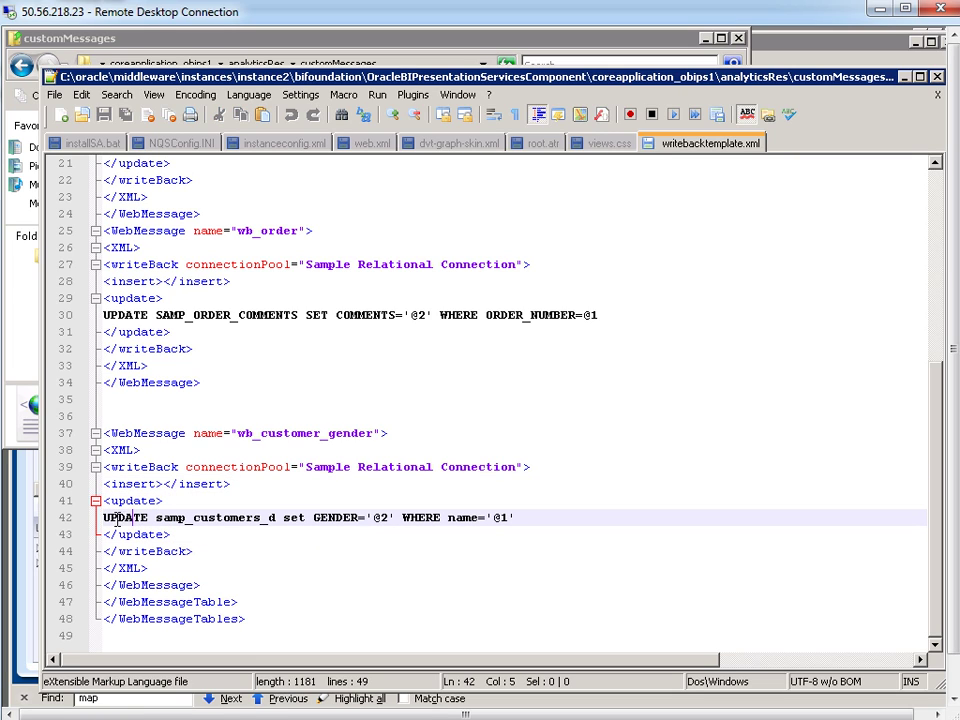
- Highlight the UPDATE samp_customers_d SET GENDER='@2' WHERE name='@1' statement parts
drag(105, 517, 277, 518)
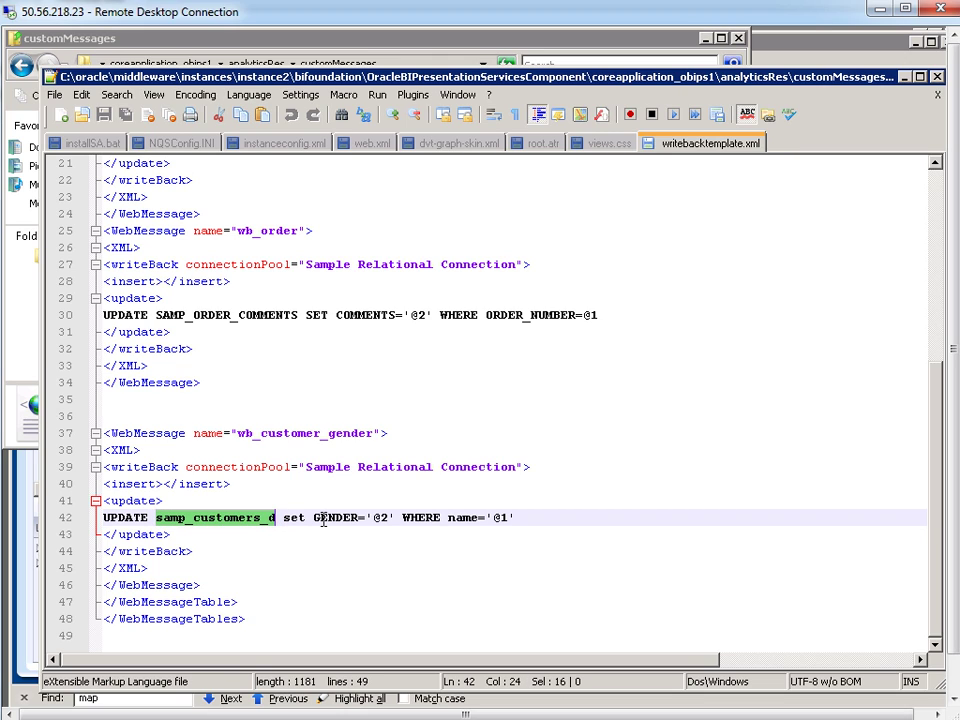
drag(313, 517, 396, 518)
click(396, 521)
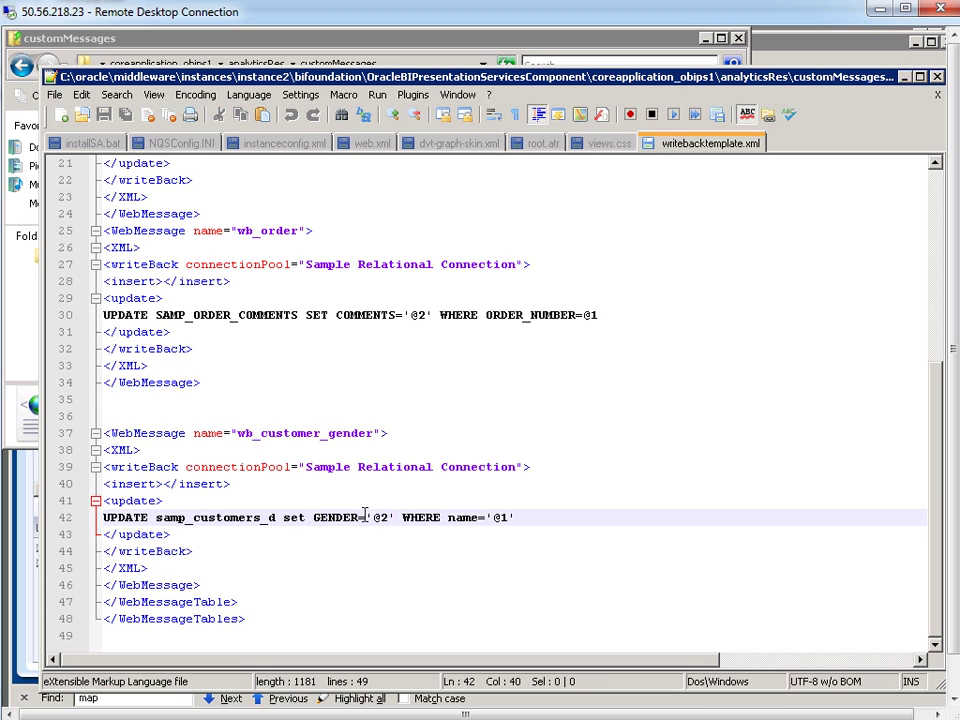
drag(381, 517, 390, 517)
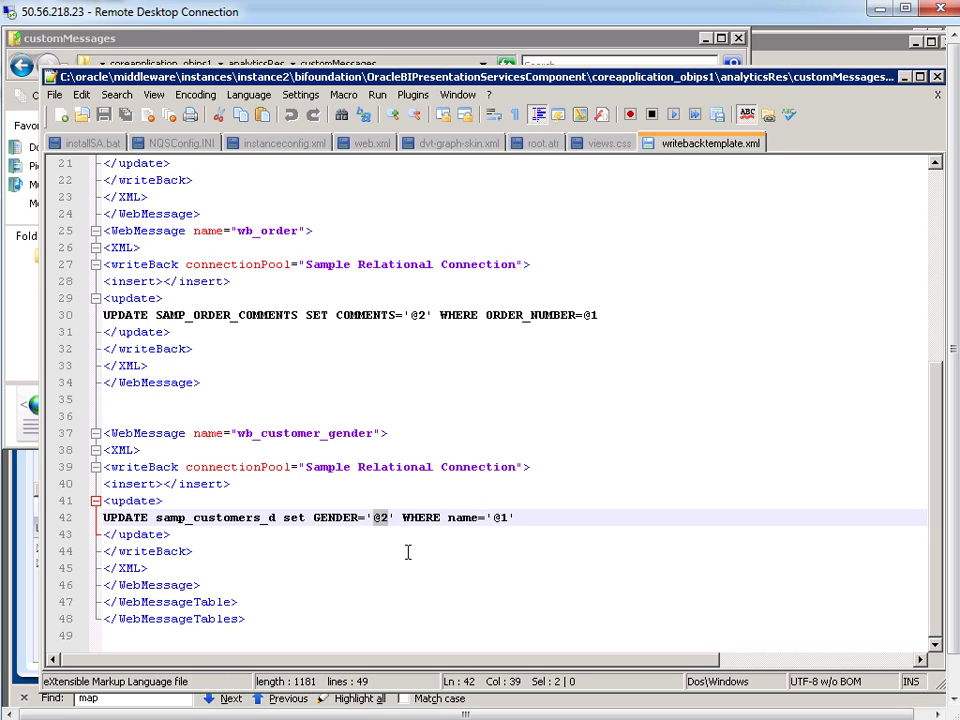
drag(403, 517, 516, 517)
click(480, 517)
click(531, 529)
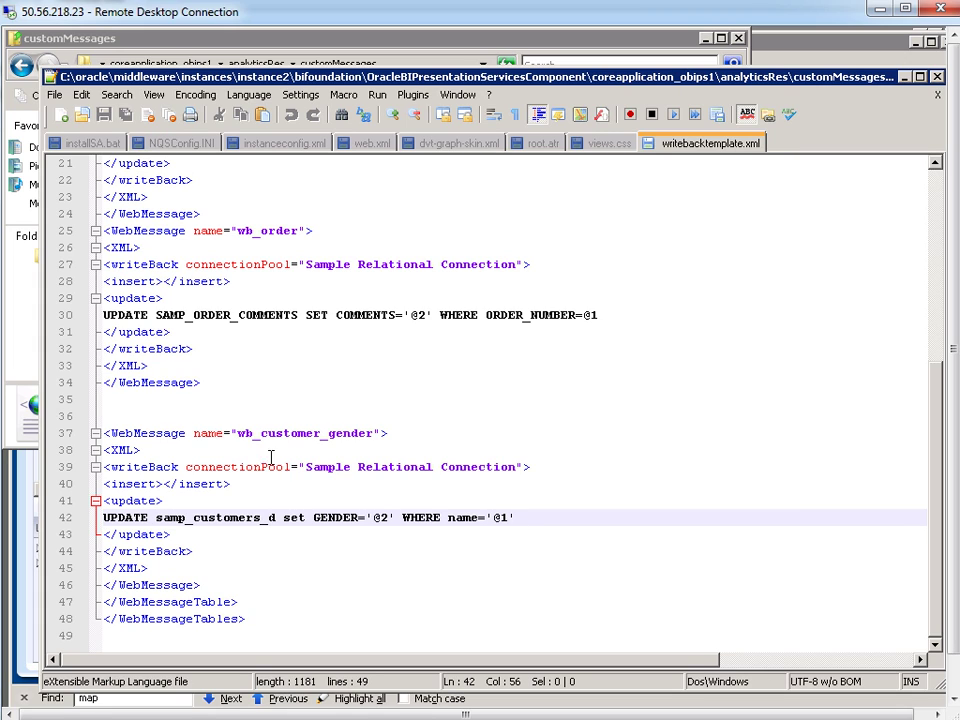
drag(234, 432, 372, 432)
key(ctrl+c)
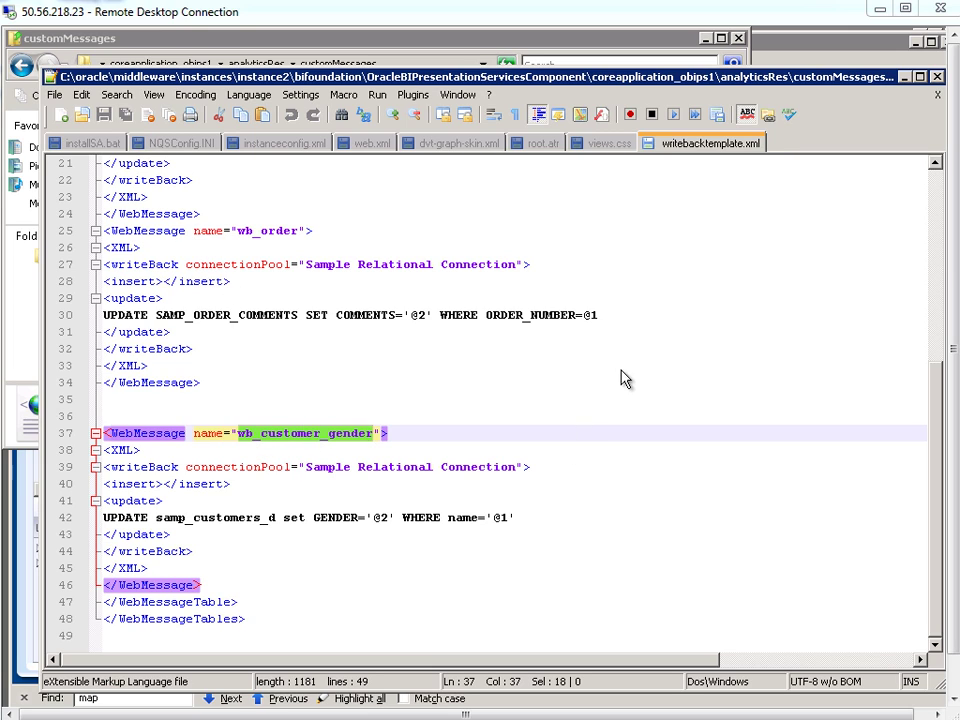
- Close Notepad++ and Explorer, then open the results table view's Write Back properties
click(938, 78)
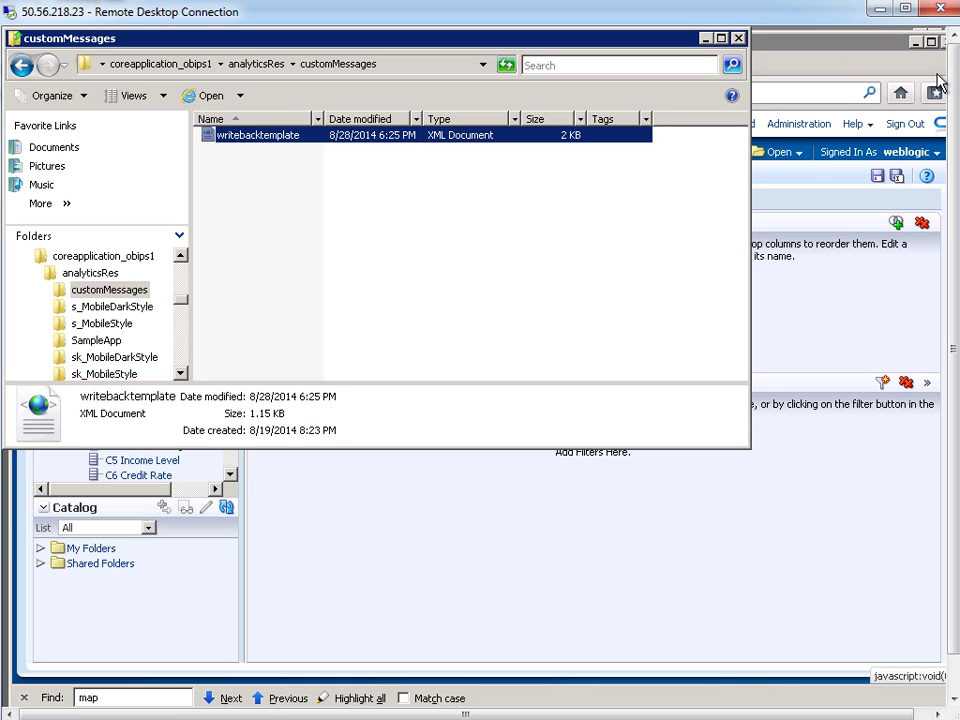
click(738, 40)
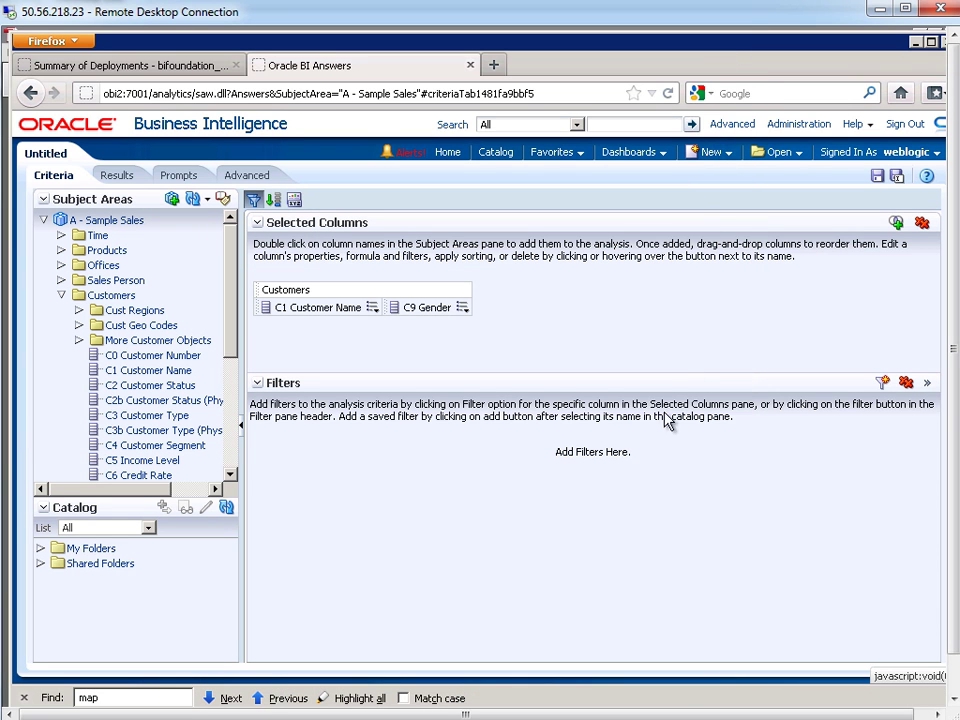
click(116, 176)
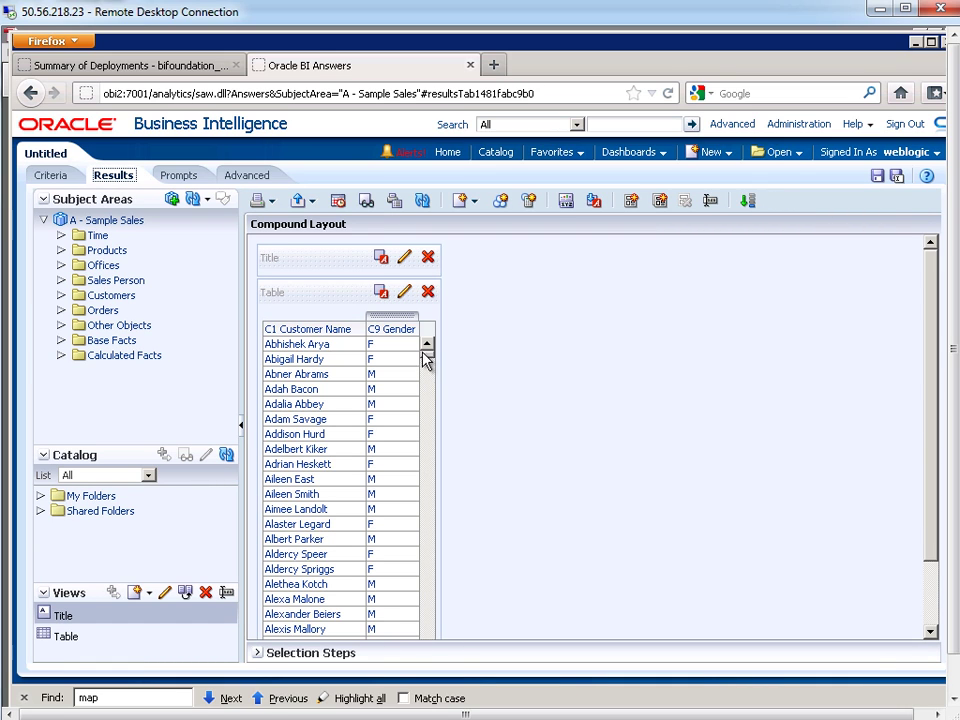
click(405, 293)
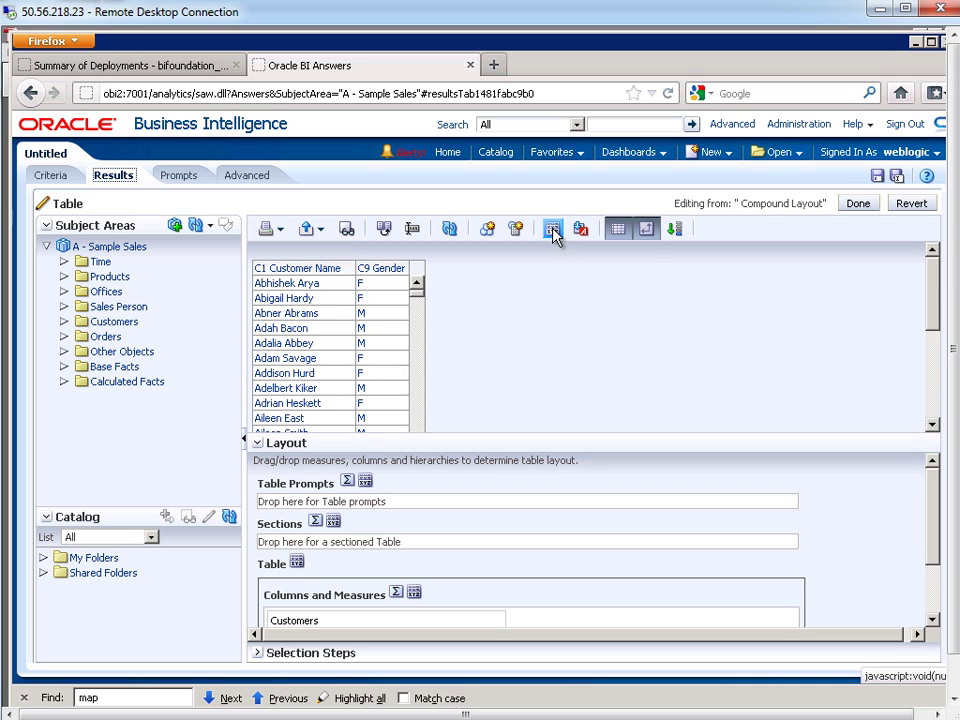
click(553, 231)
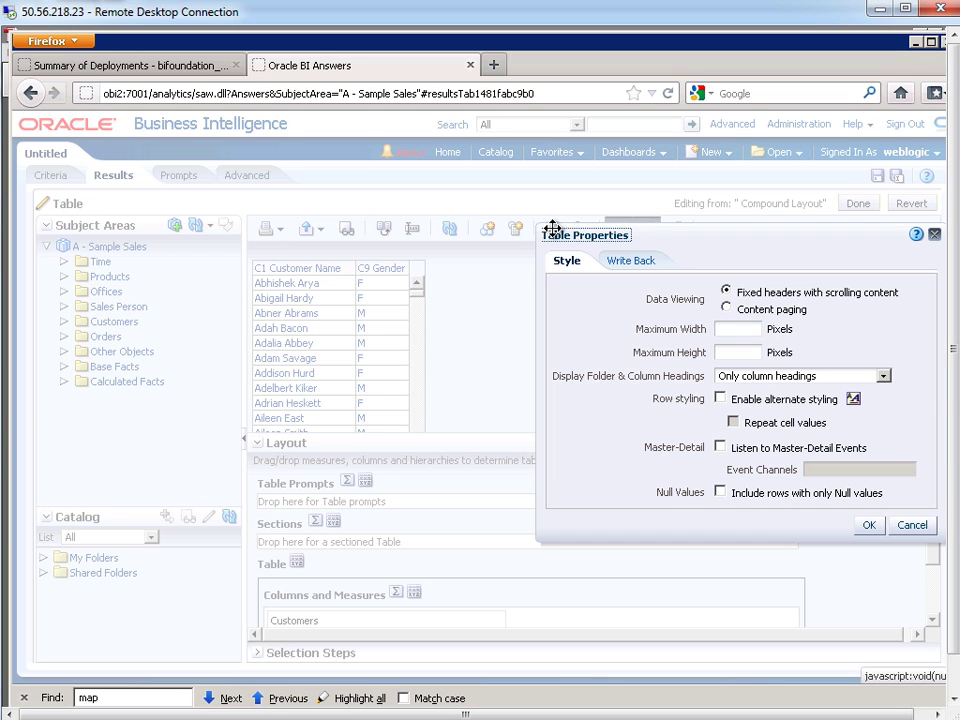
click(625, 262)
- Enable table write back with template wb_customer_gender and buttons Save Changes, Undo and Finish
drag(671, 227, 466, 227)
click(356, 290)
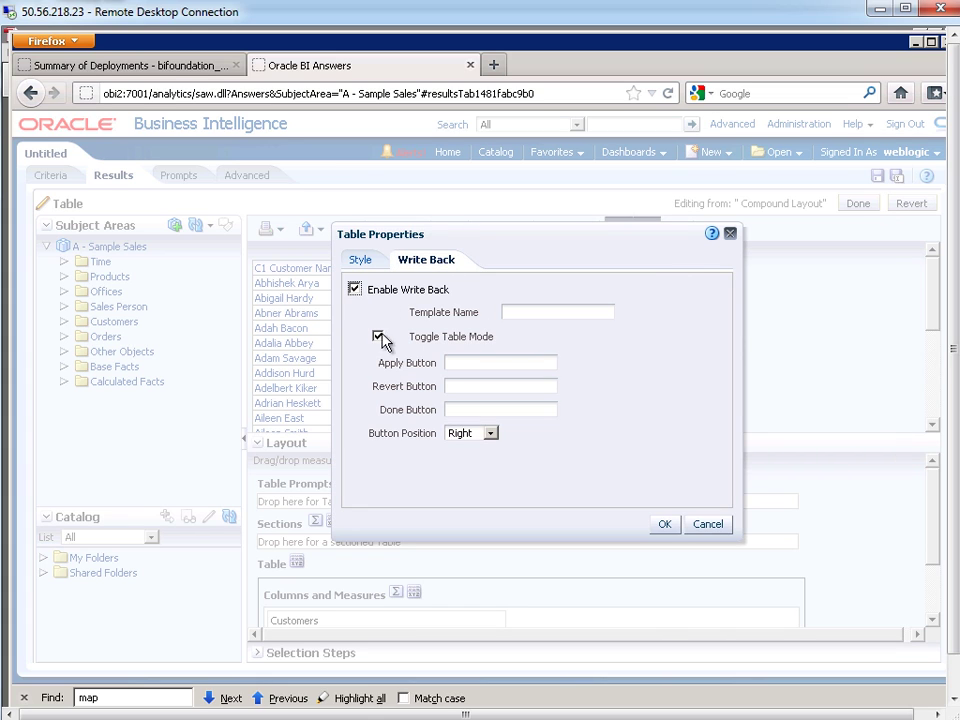
click(575, 316)
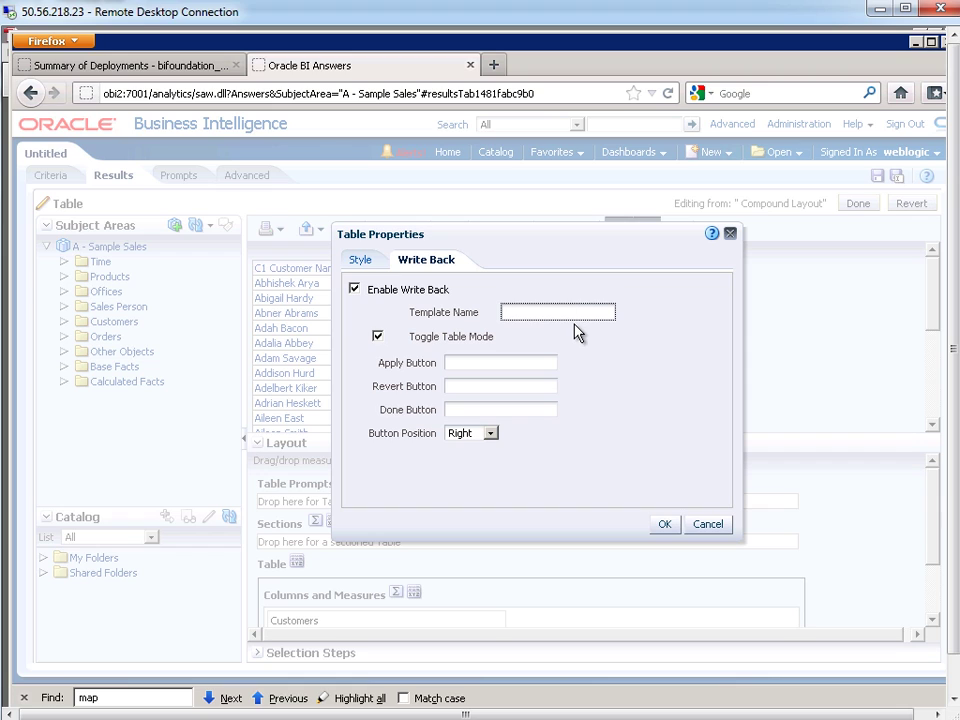
key(ctrl+v)
click(525, 362)
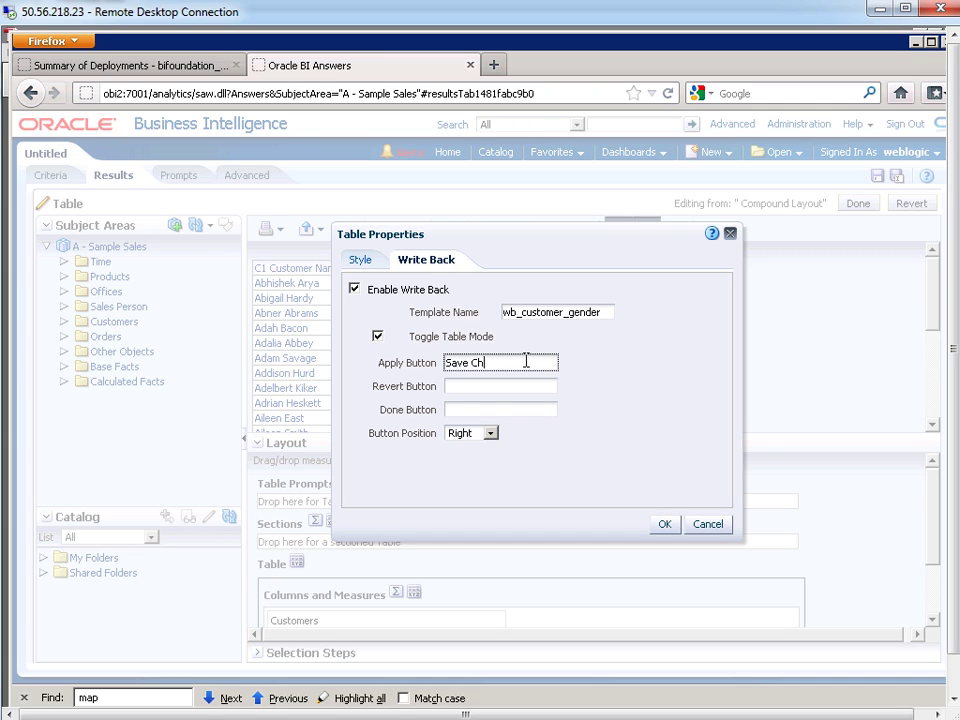
key(Tab)
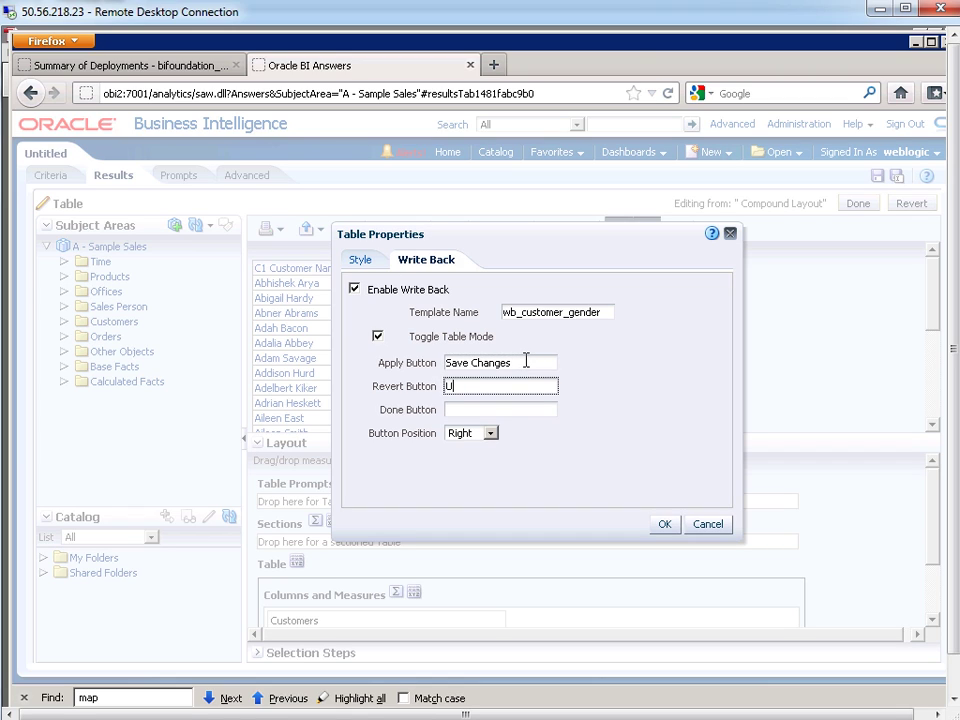
key(Tab)
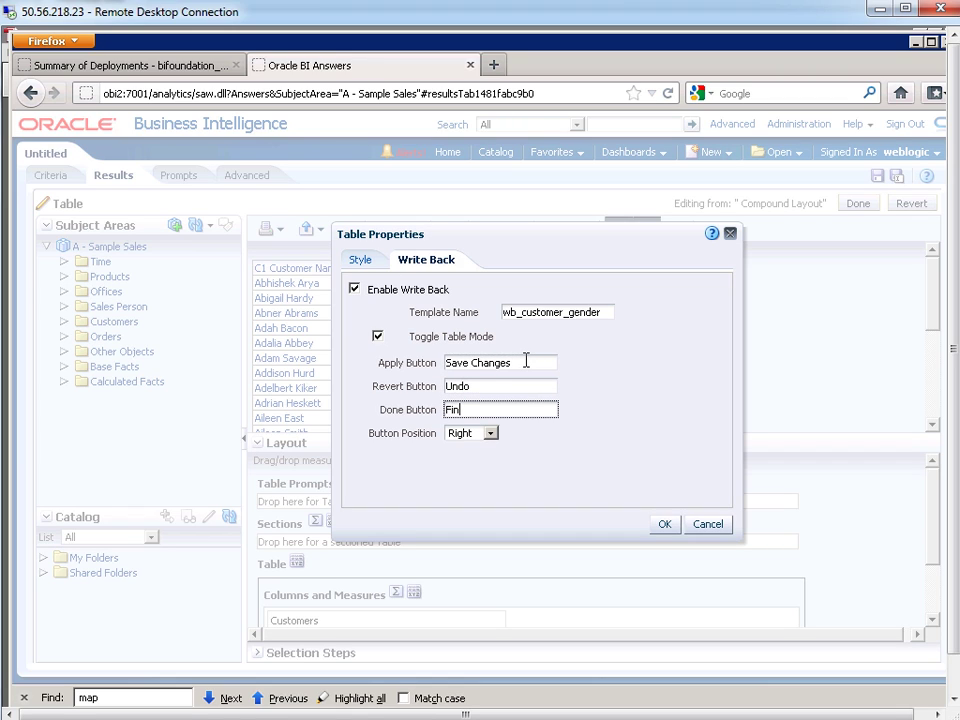
text(Finish)
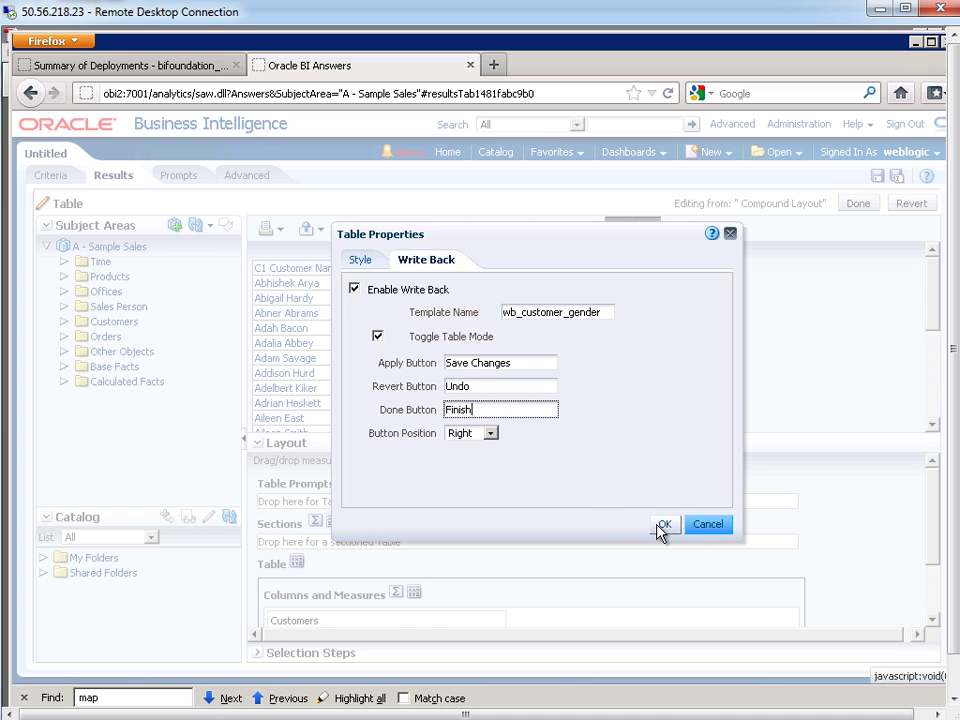
click(662, 525)
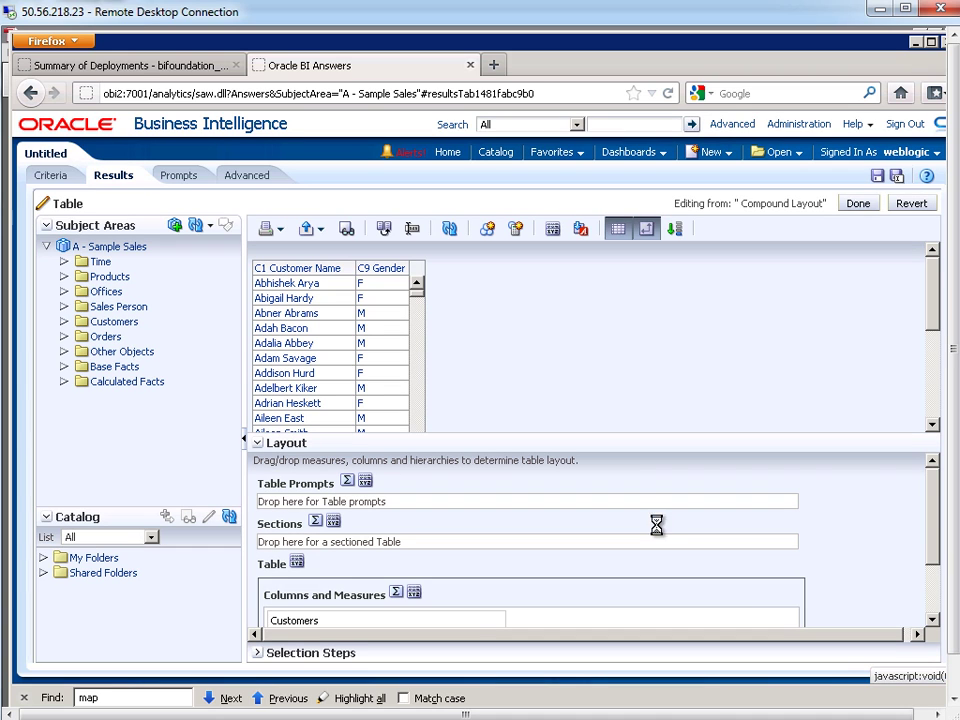
- Finish editing the table view and refresh the results
click(862, 210)
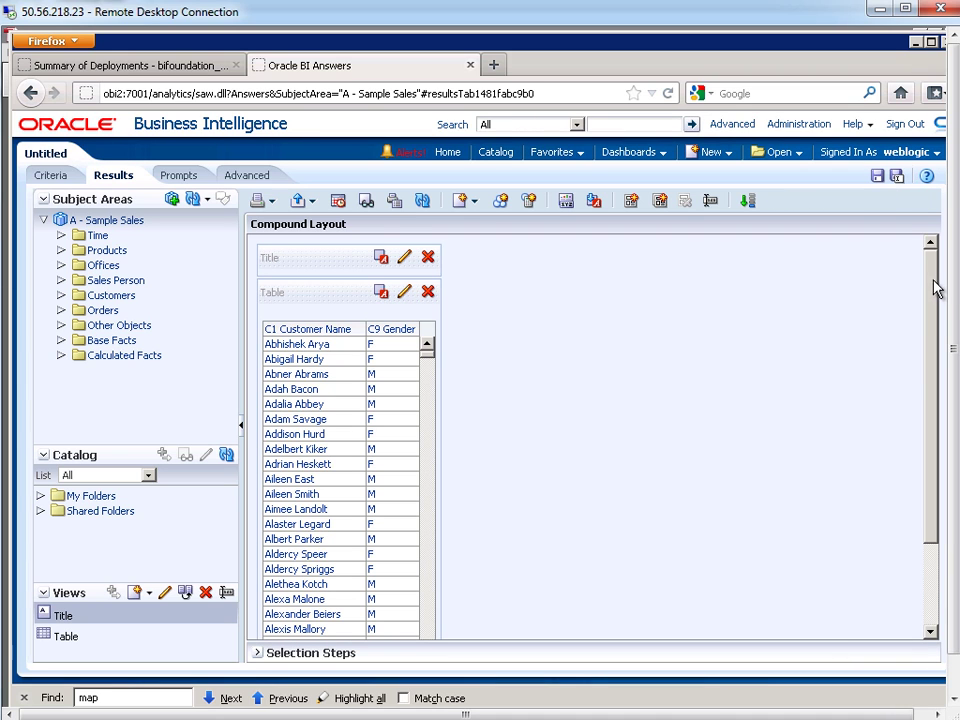
scroll(928, 400, down, 3)
click(406, 613)
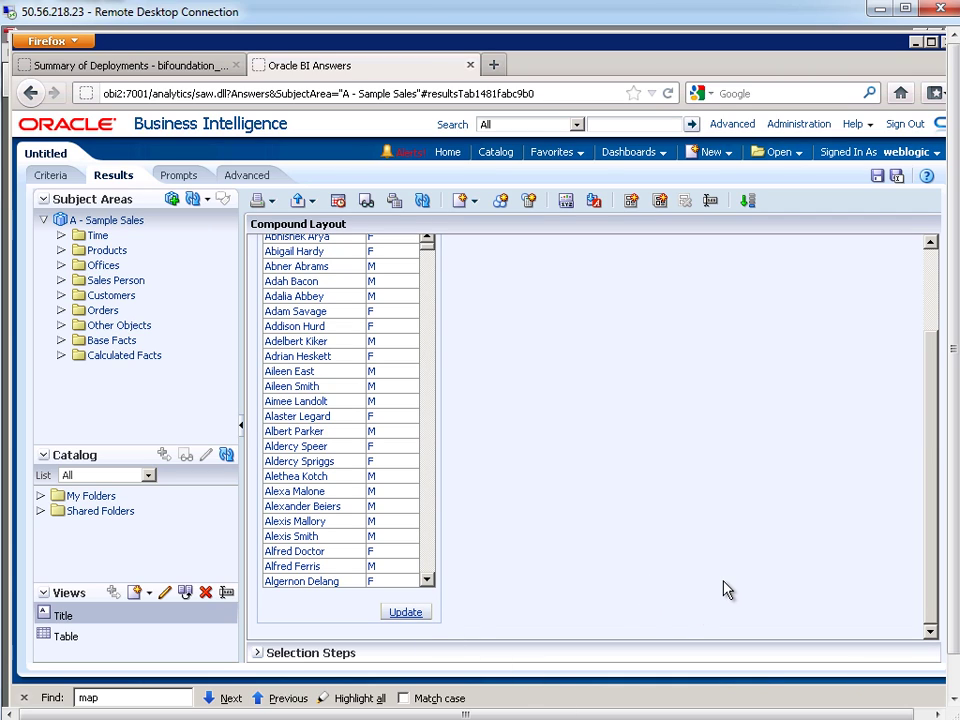
- Save the analysis as 'Customer Write Back Example' in the shared folder
click(895, 177)
click(285, 451)
double_click(456, 488)
text(Cus)
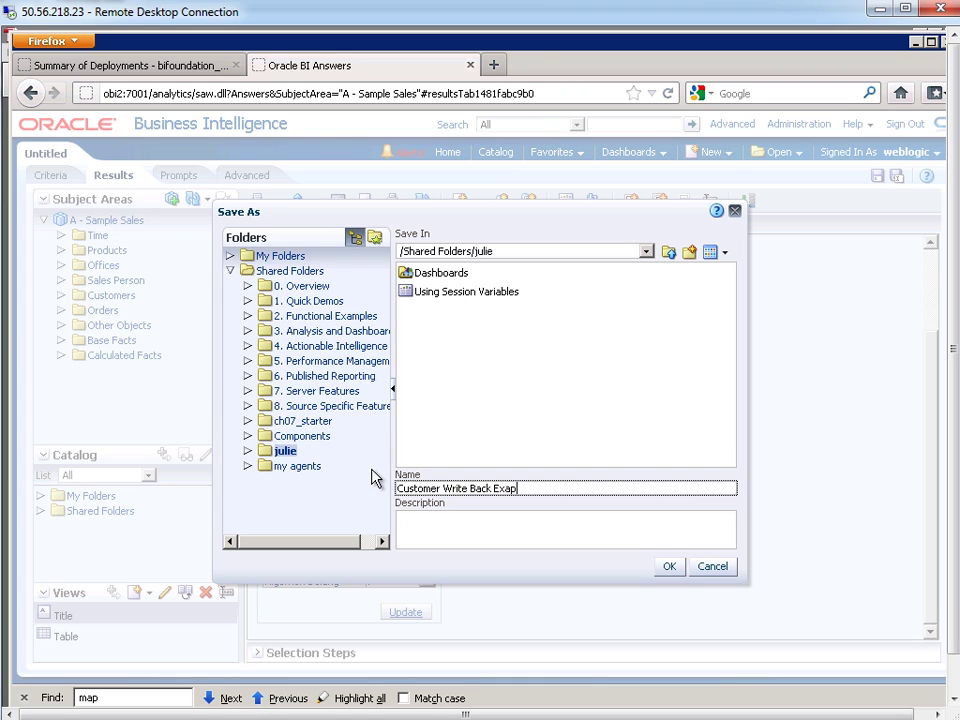
text(tomer Write Back Example)
click(671, 568)
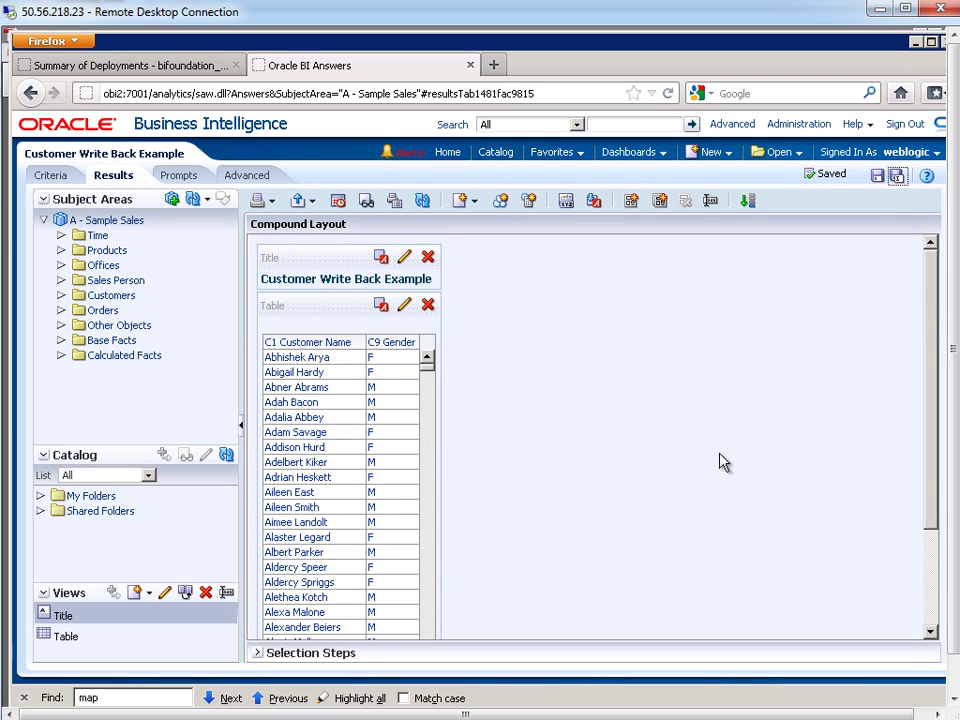
scroll(722, 464, down, 3)
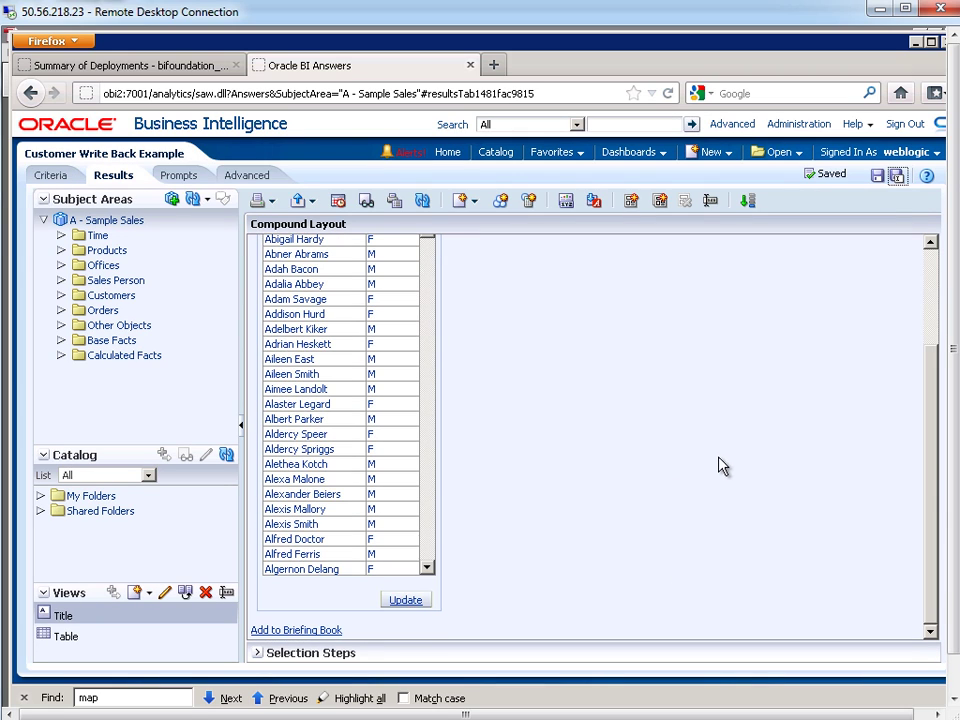
- Set the Gender column's heading and value primary interactions to None in Column Properties
click(403, 604)
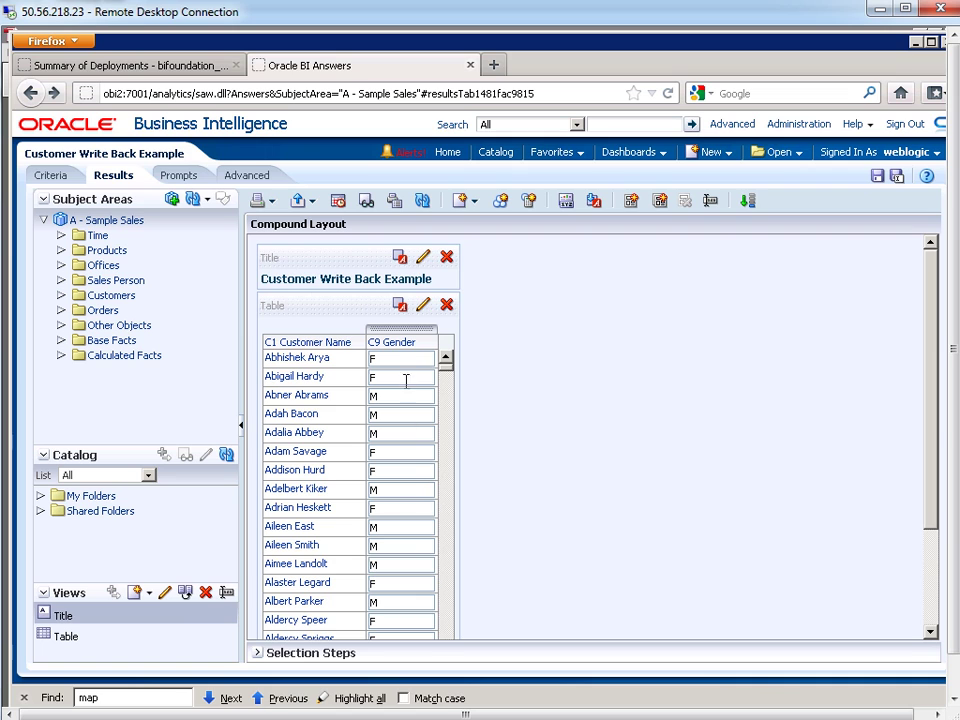
click(50, 177)
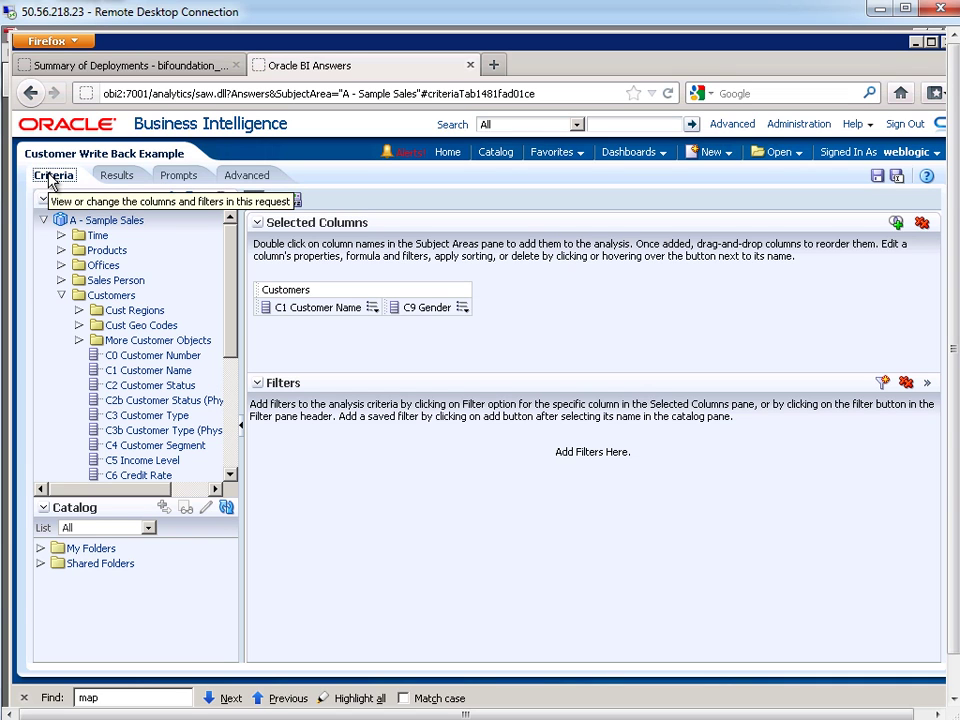
click(463, 310)
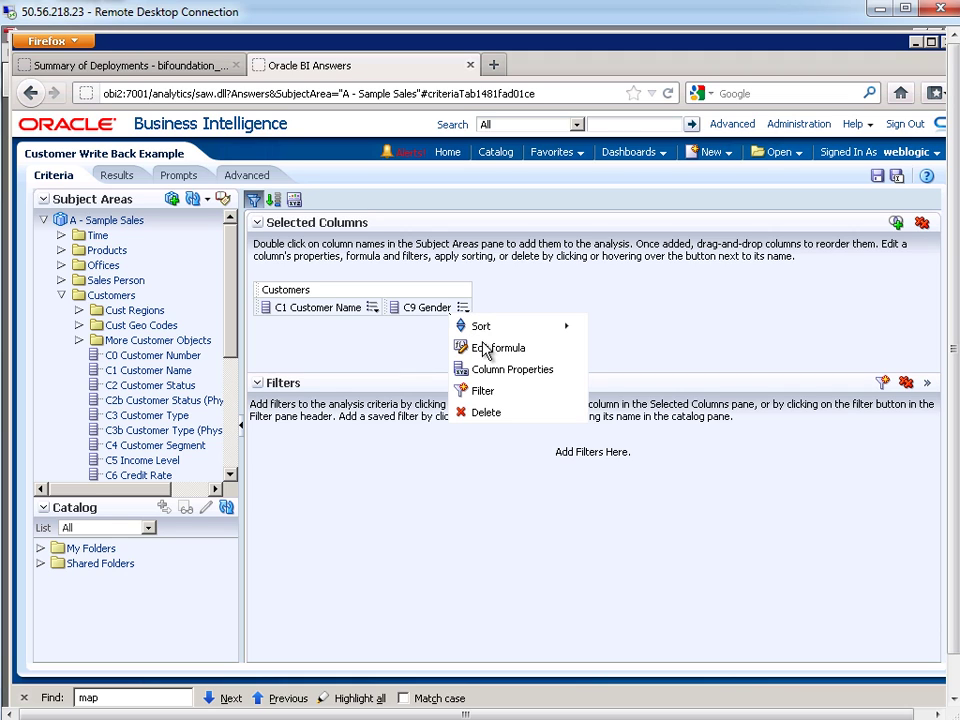
click(490, 372)
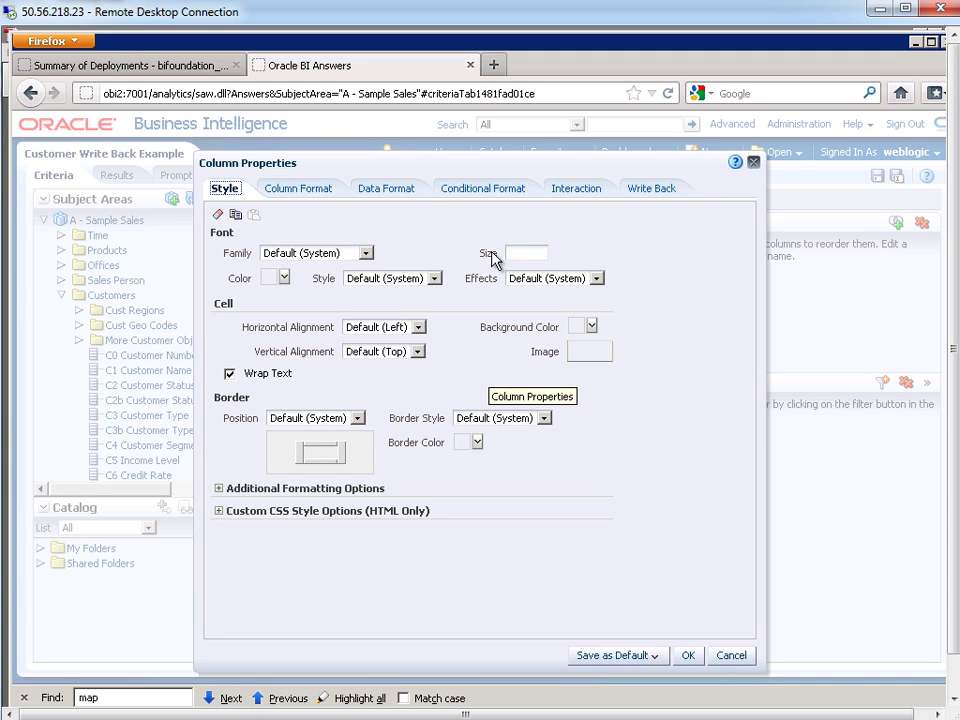
click(576, 188)
click(350, 242)
click(343, 266)
click(355, 303)
click(344, 331)
click(688, 617)
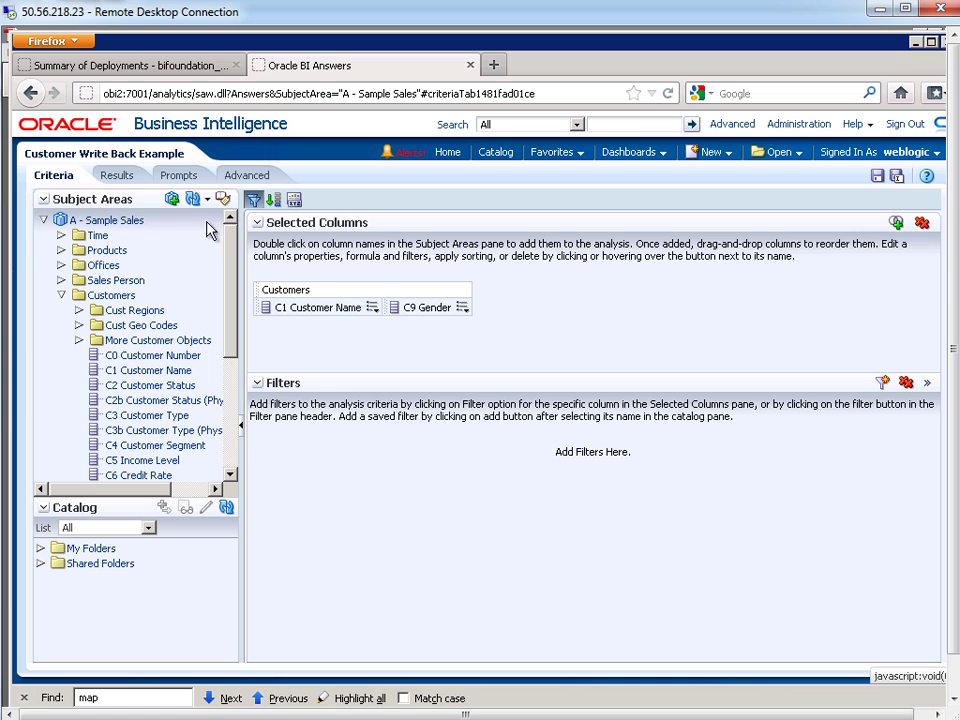
- Show the results and switch the customer table into update mode
click(114, 176)
scroll(700, 485, down, 2)
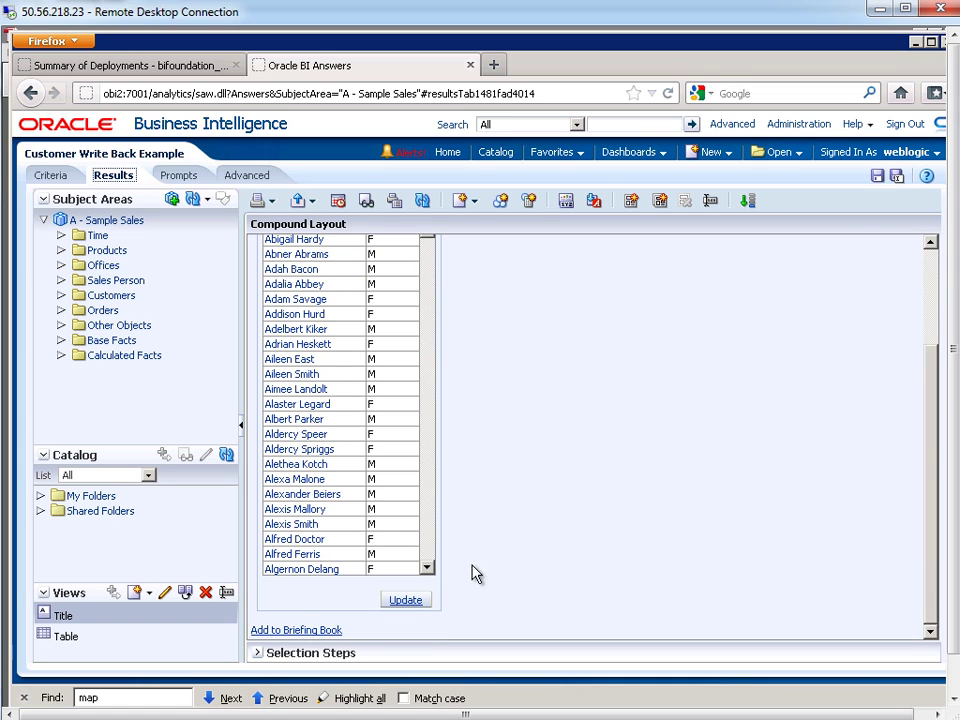
click(412, 599)
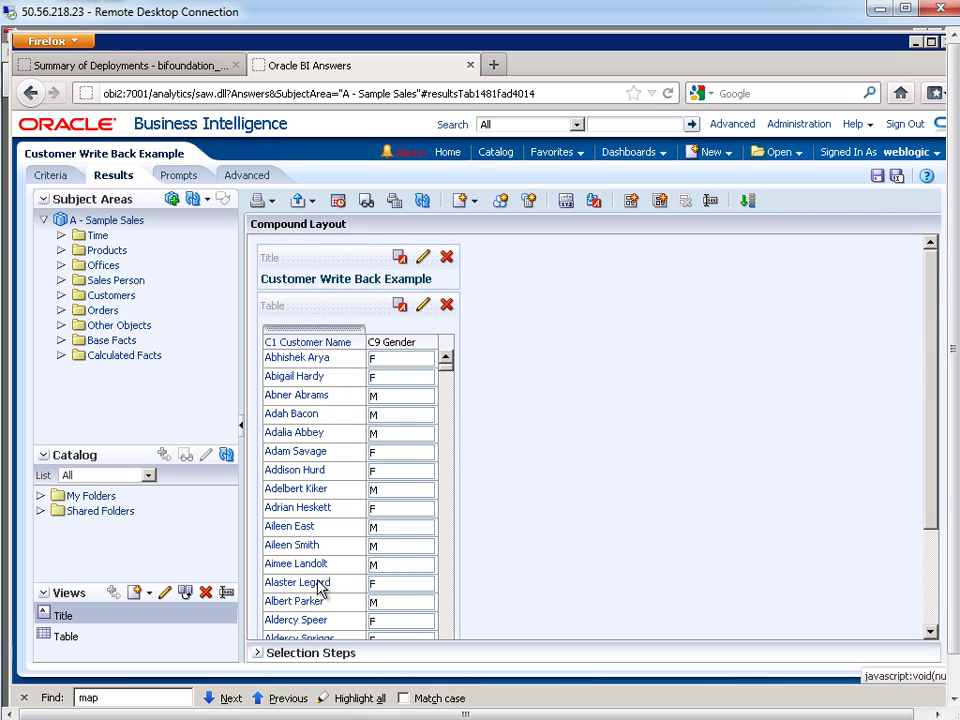
- Change a customer's Gender from M to F, save the change, then finish editing
scroll(533, 612, down, 1)
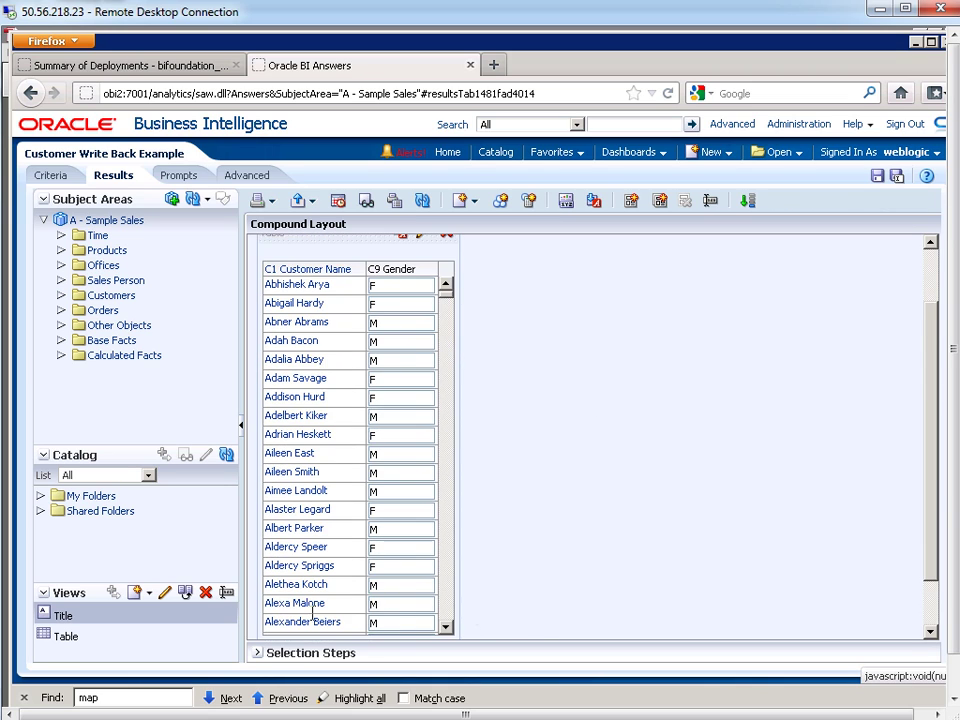
click(401, 603)
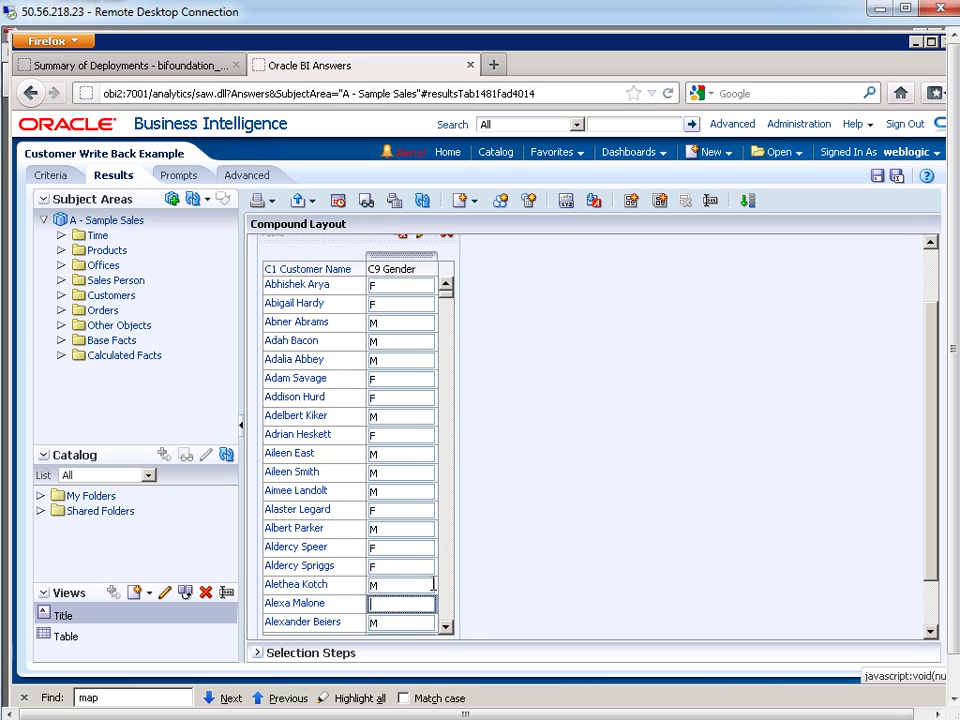
text(F)
scroll(510, 591, down, 1)
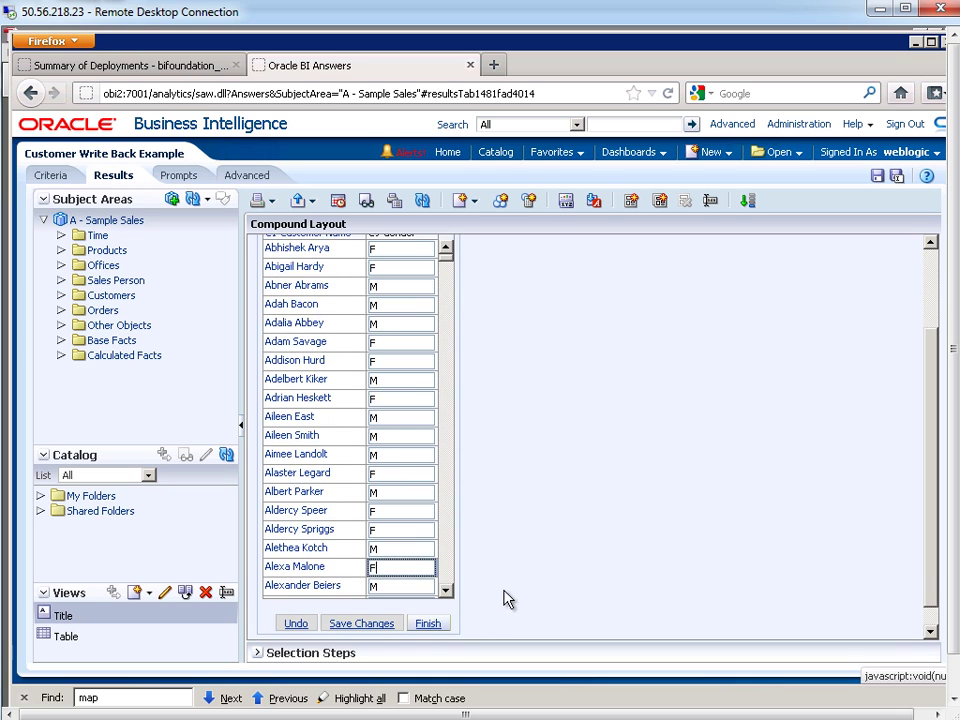
click(361, 601)
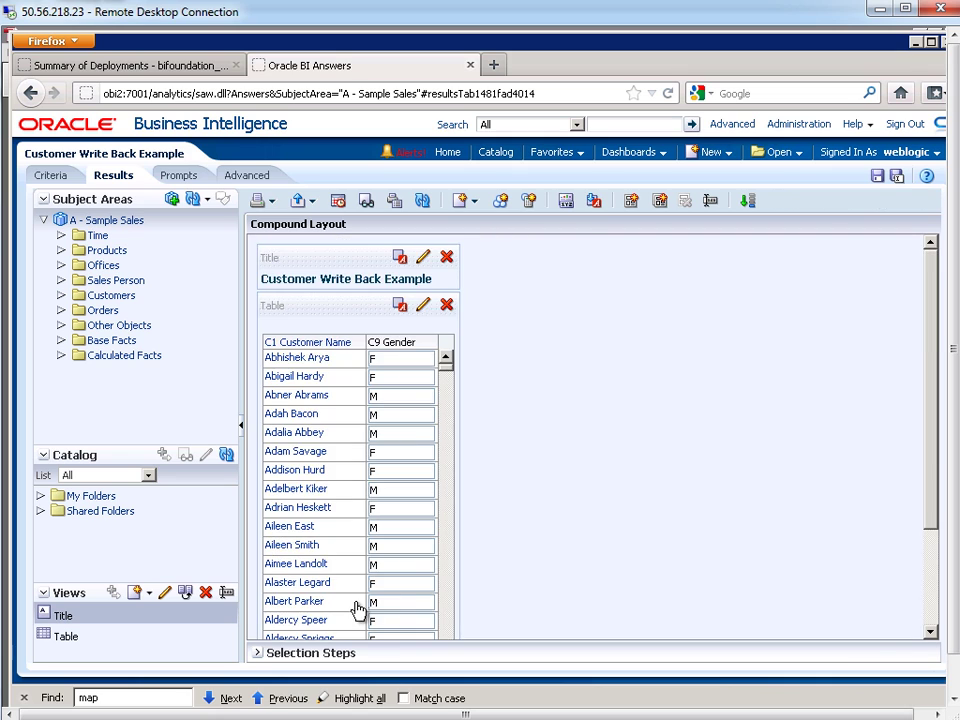
scroll(561, 562, down, 2)
click(435, 611)
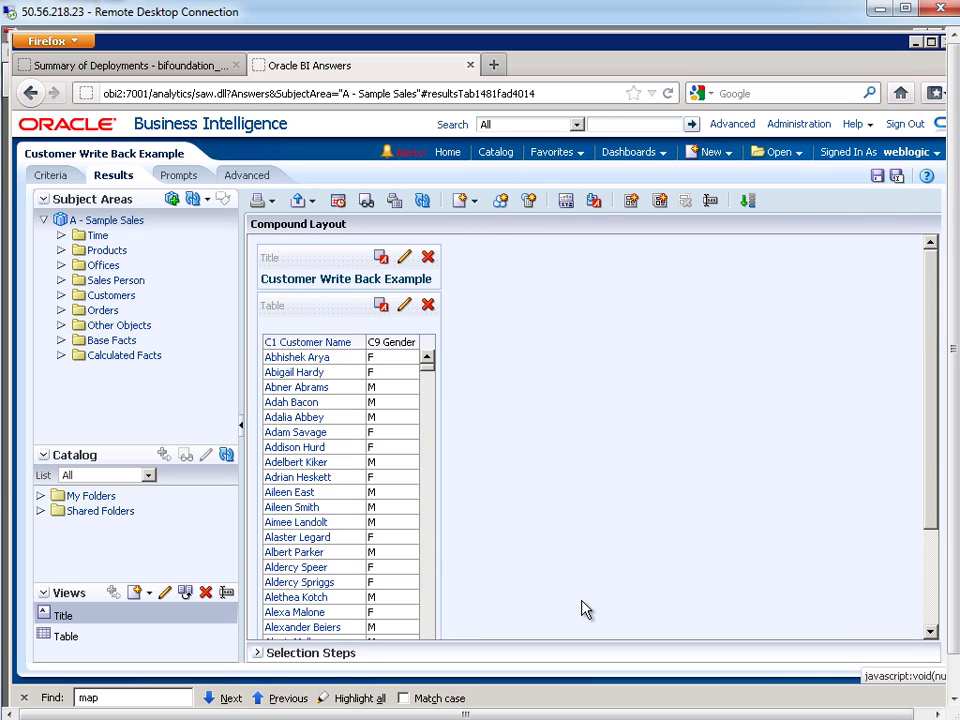